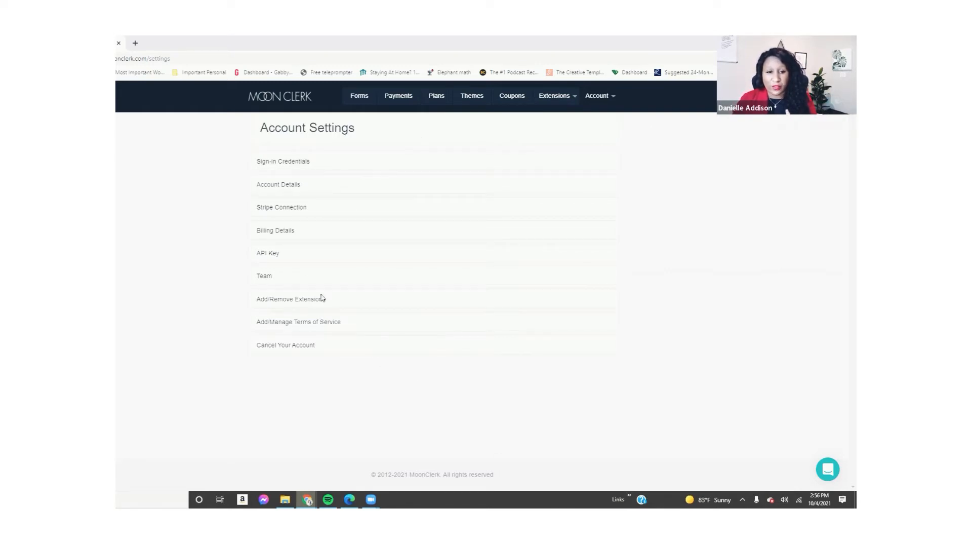
- Review the account details and the account notifications sent to the payer and to the account owner
left_click(286, 184)
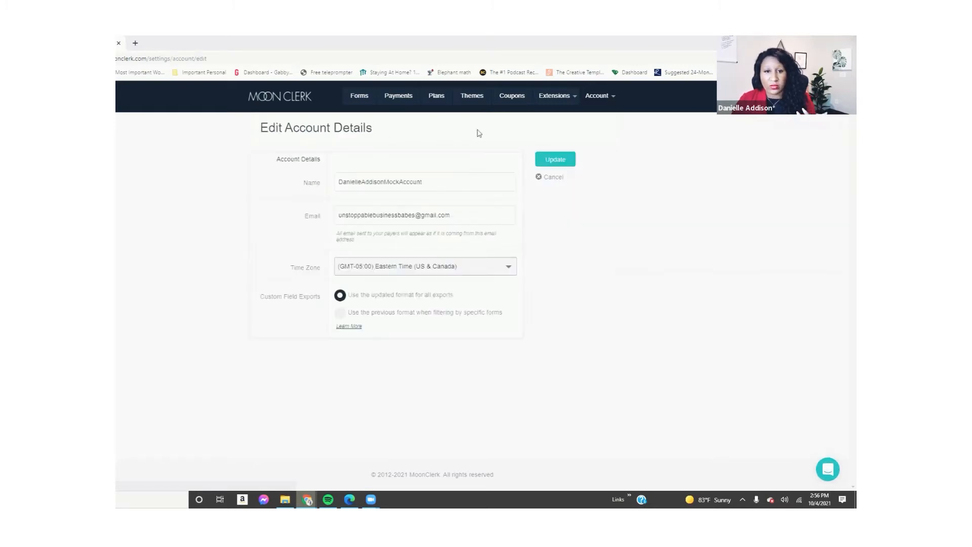
left_click(600, 98)
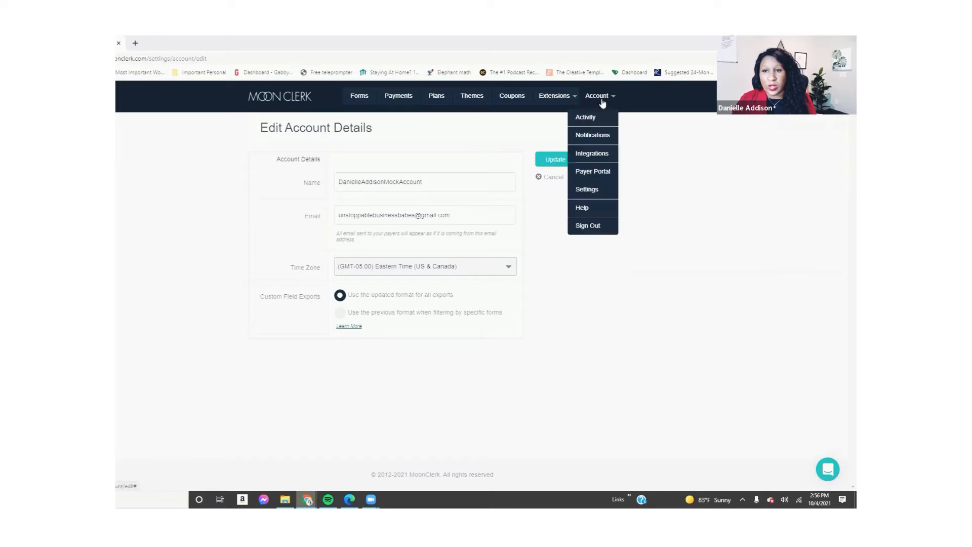
left_click(600, 135)
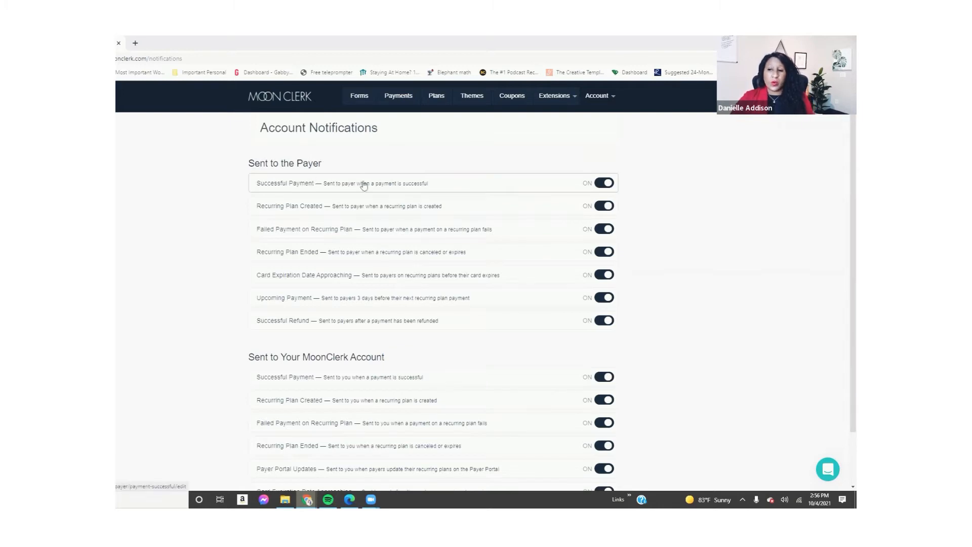
scroll(844, 200, "down", 2)
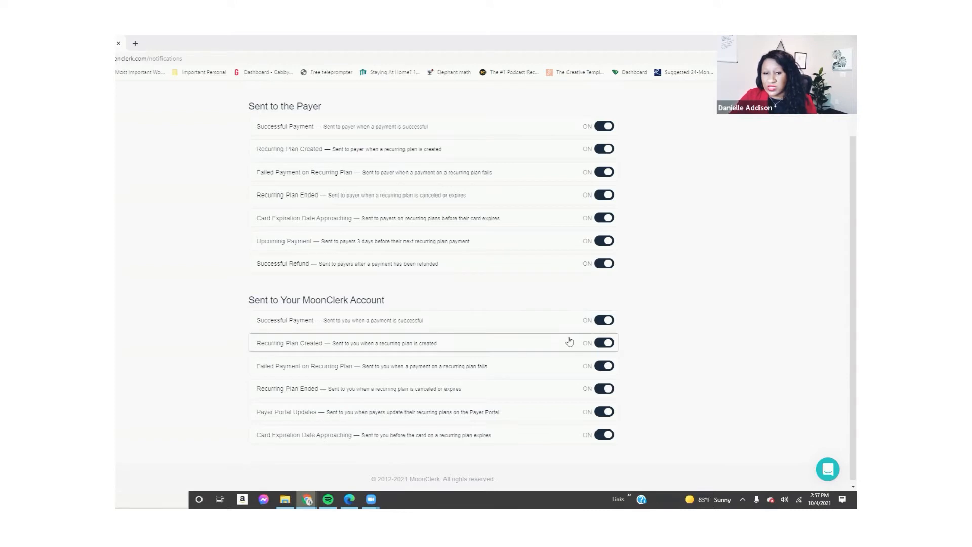
scroll(842, 303, "down", 1)
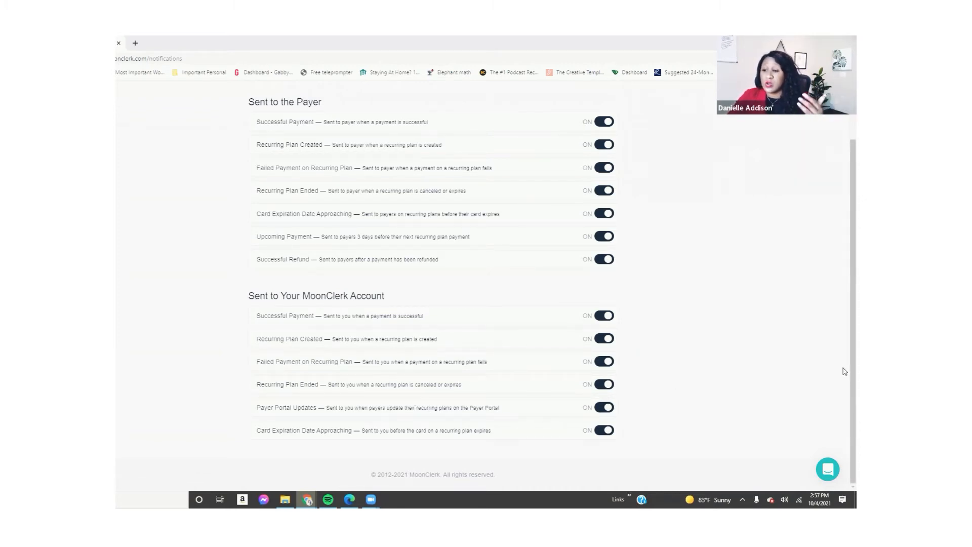
scroll(844, 365, "up", 1)
scroll(845, 364, "up", 2)
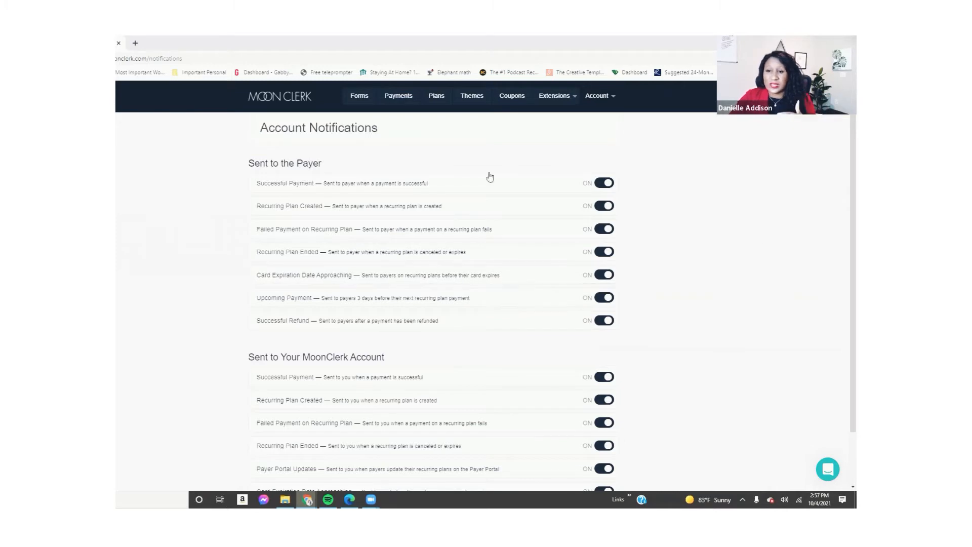
left_click(603, 98)
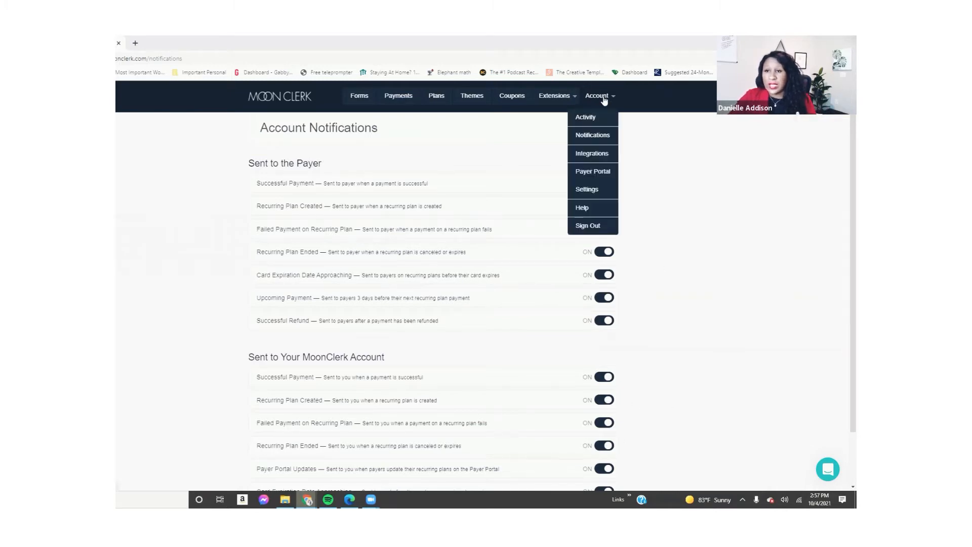
left_click(553, 98)
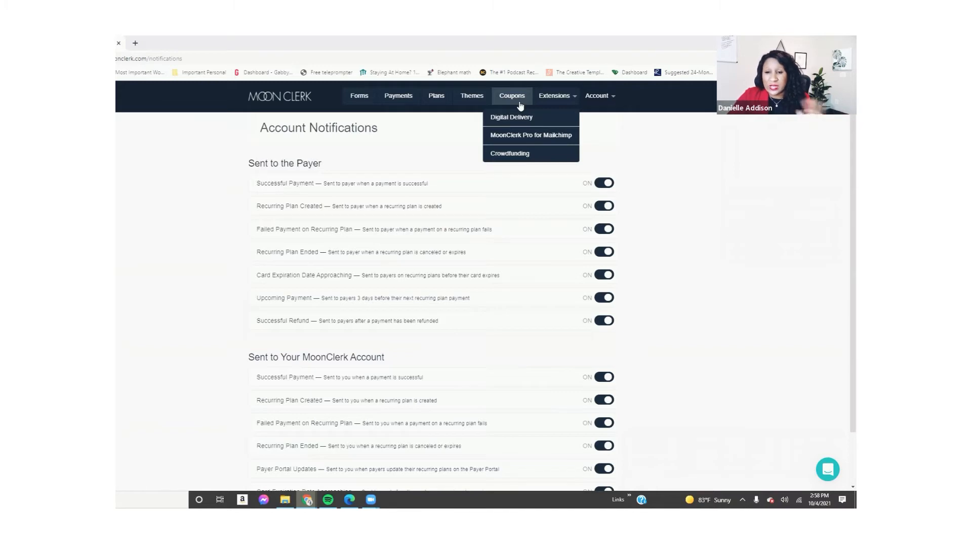
- Open the Mindset With Ease theme for editing and turn off the form title display
left_click(461, 105)
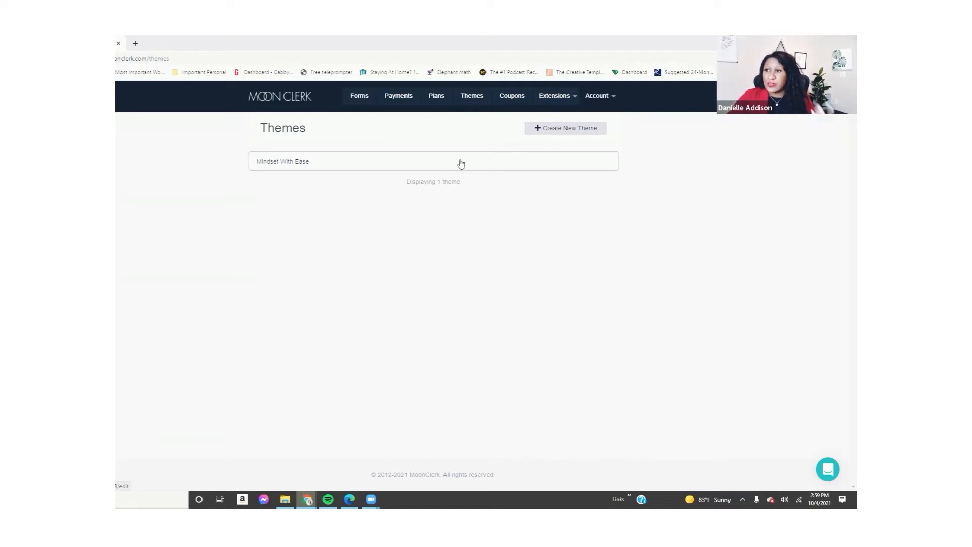
left_click(410, 164)
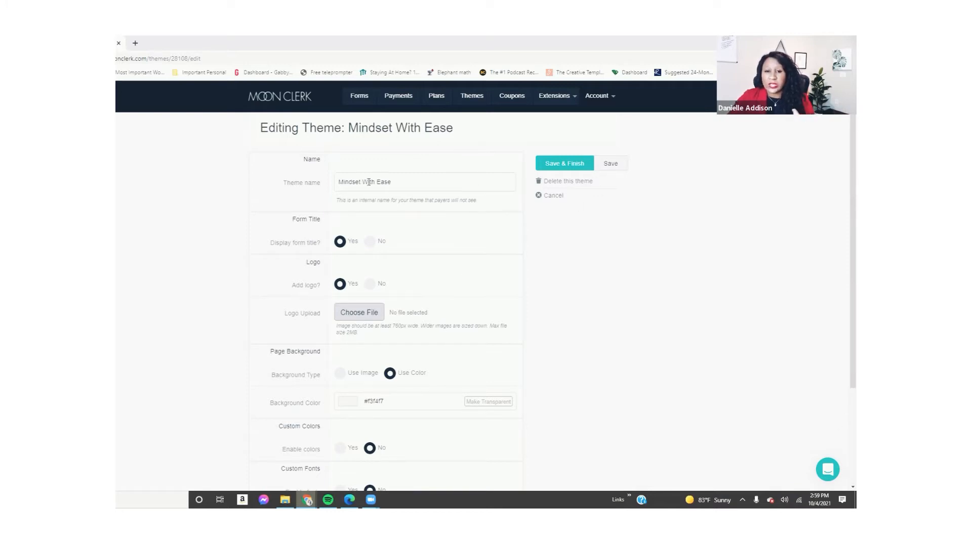
left_click(370, 242)
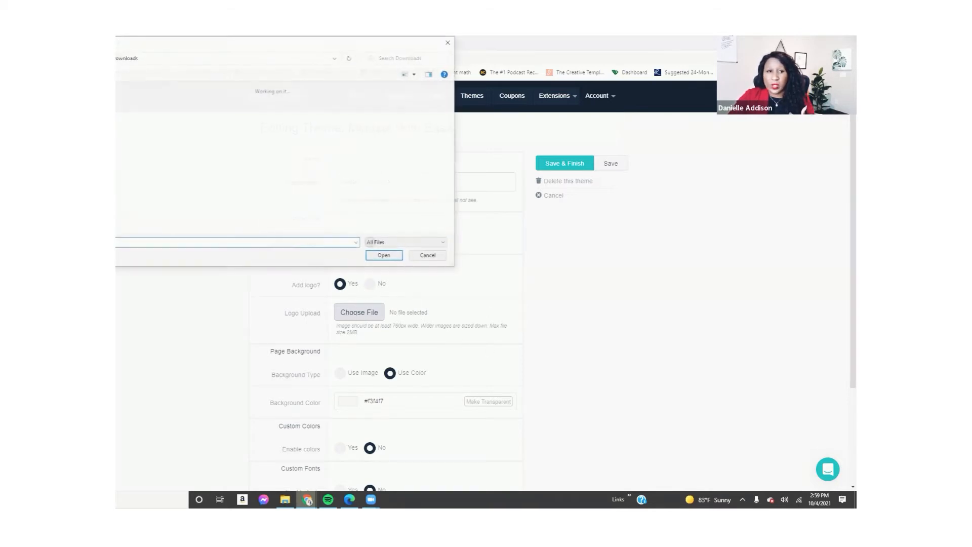
- Choose the image Untitled (760 x 800 px) (Instagram Post) (Facebook Event Cover).jpg from Downloads as the theme's logo
left_click(125, 128)
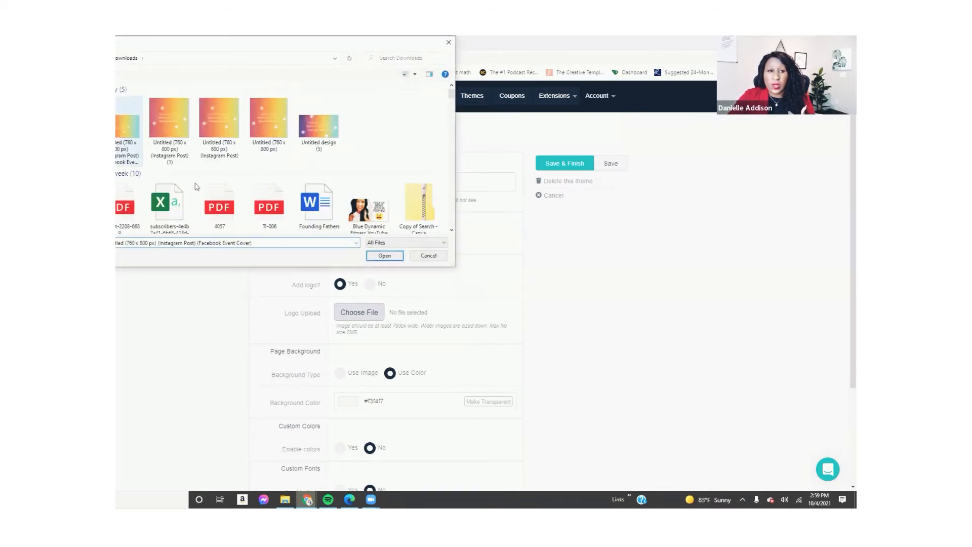
left_click(385, 256)
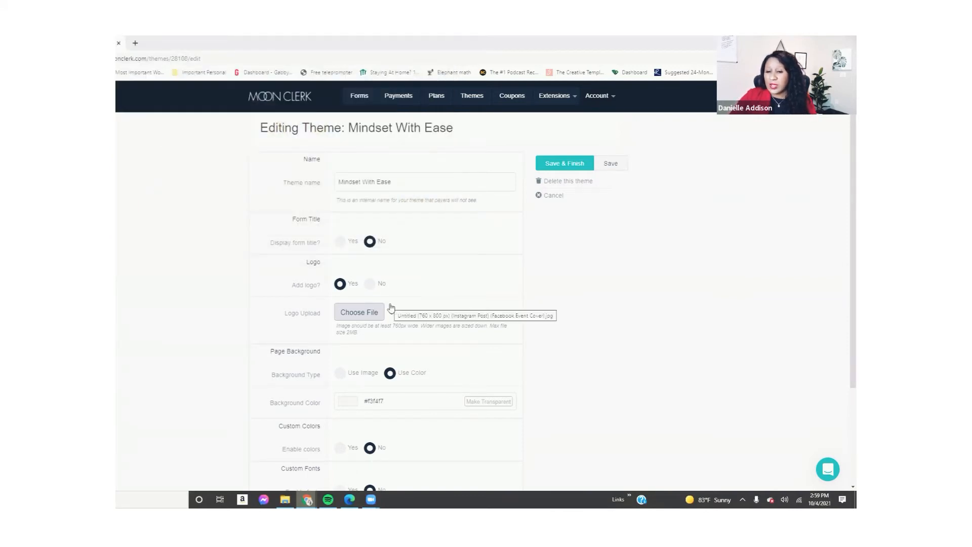
- Set the theme's page background color to white, #ffffff
scroll(843, 266, "down", 1)
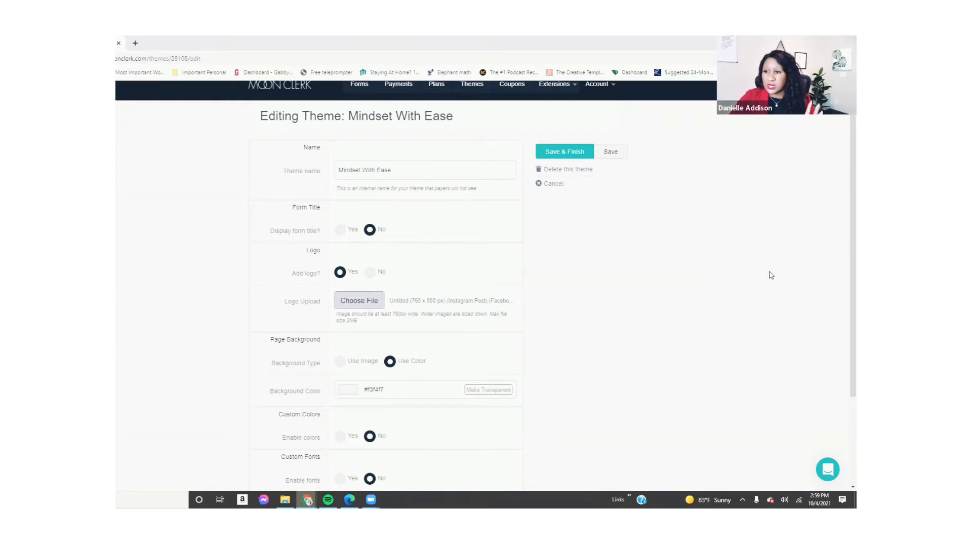
scroll(844, 304, "down", 2)
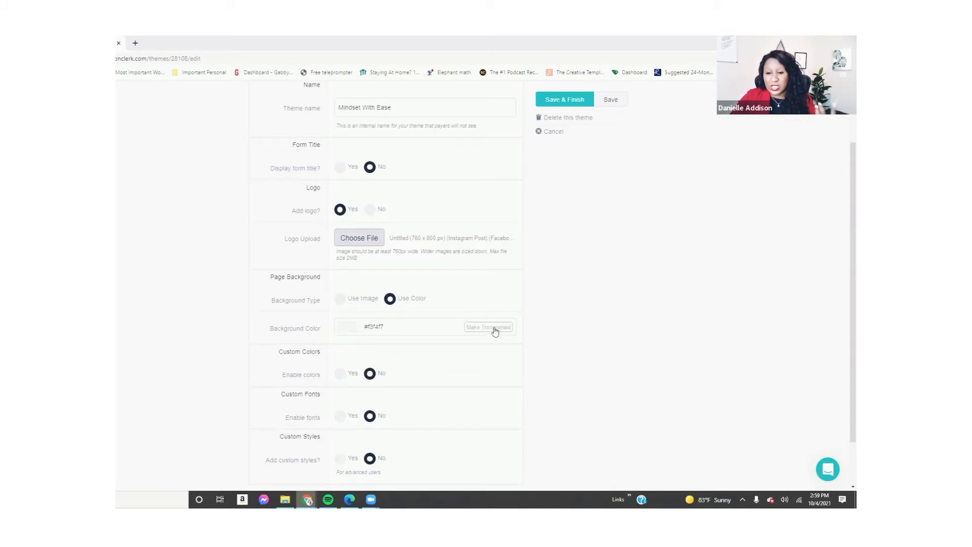
left_click(407, 325)
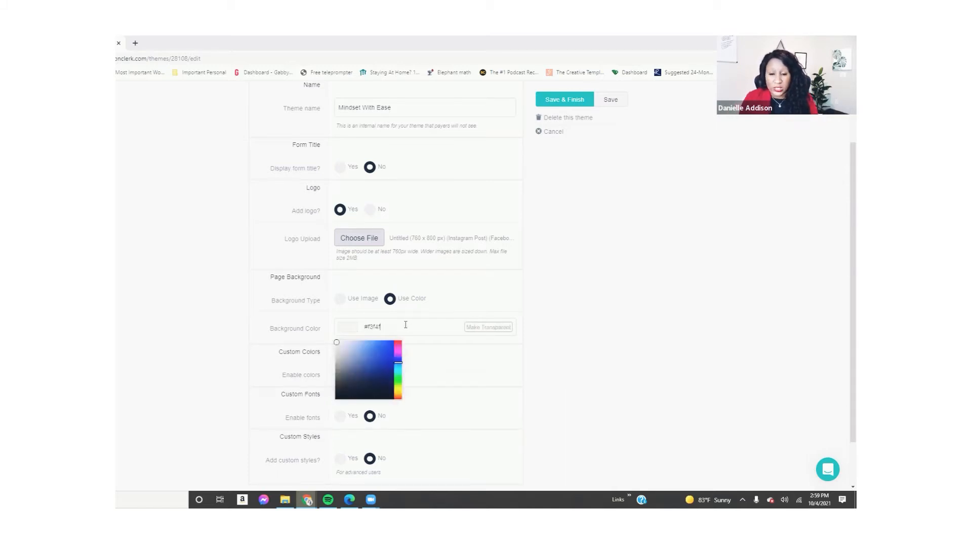
key("BackSpace")
key("BackSpace")
key("BackSpace")
key("BackSpace")
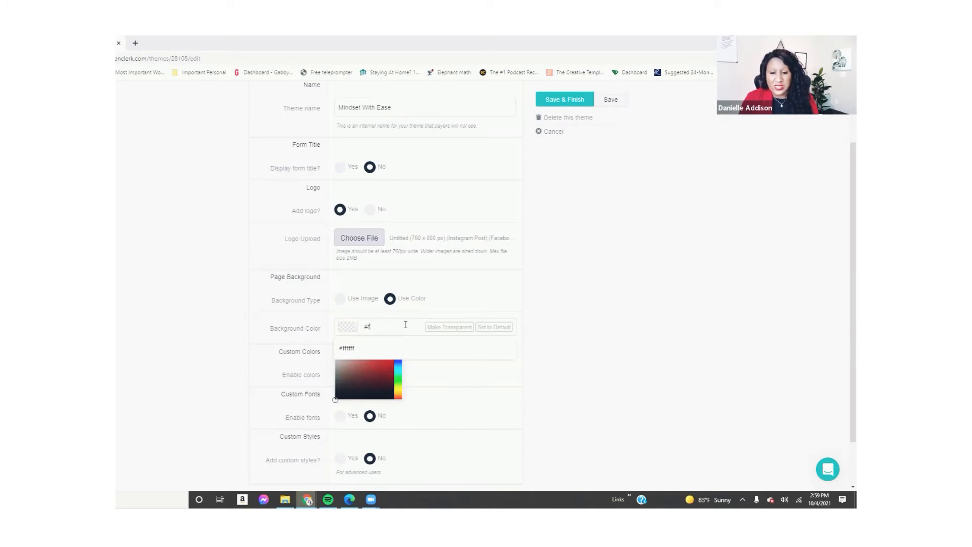
left_click(394, 348)
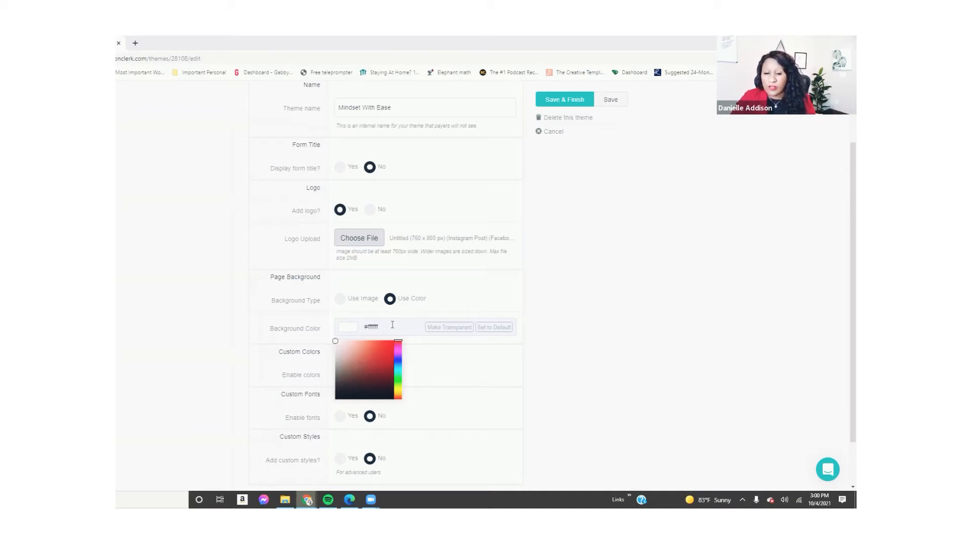
left_click(492, 395)
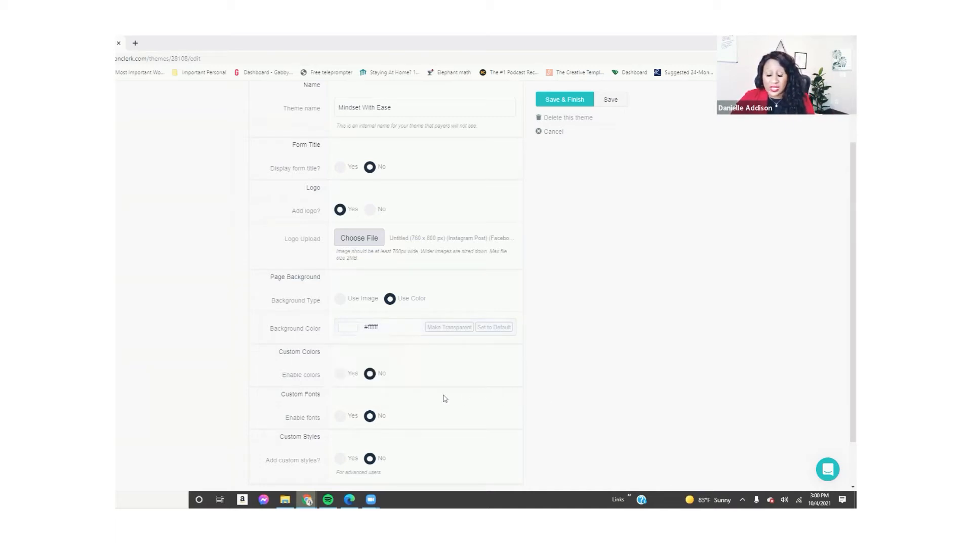
- Enable custom colors for the theme and set the Buttons color to near-black #080808
left_click(341, 374)
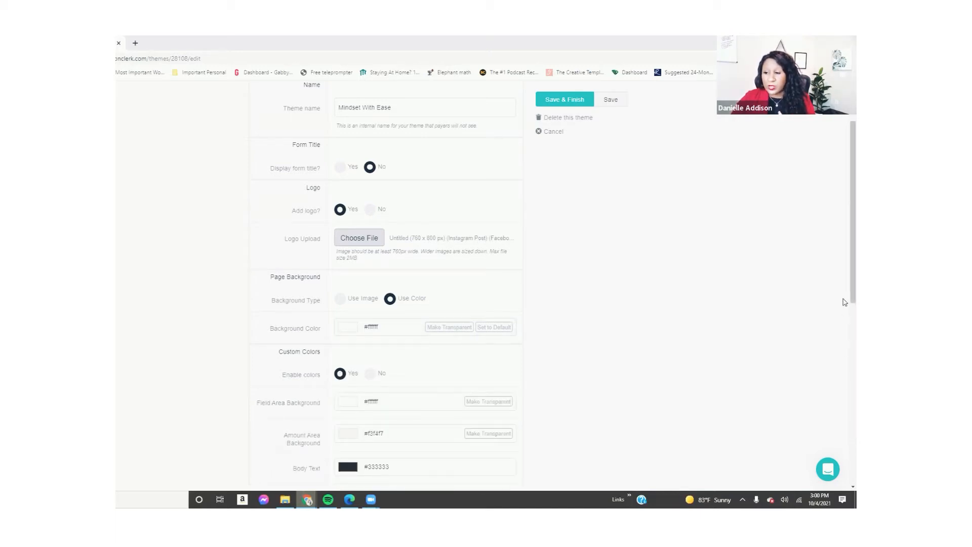
left_click_drag(844, 298, 845, 412)
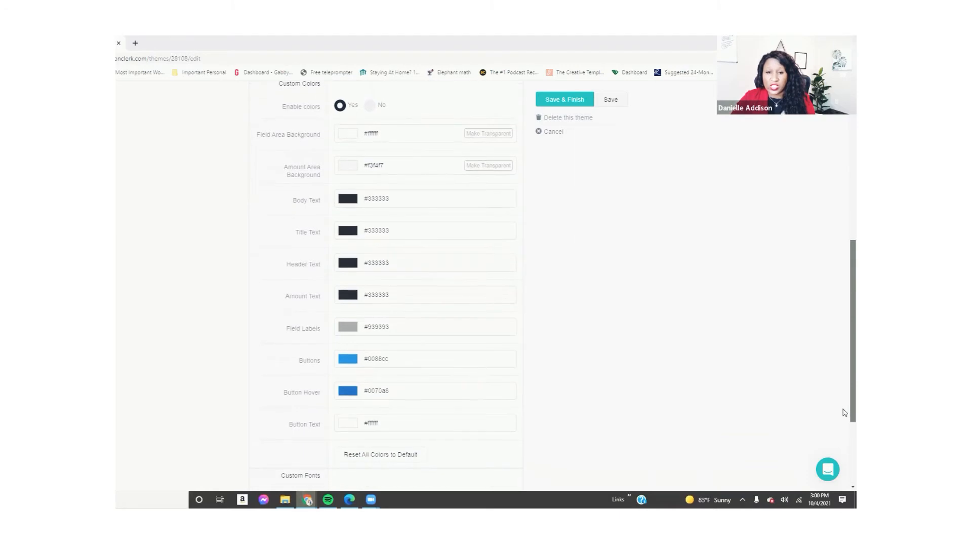
left_click(352, 360)
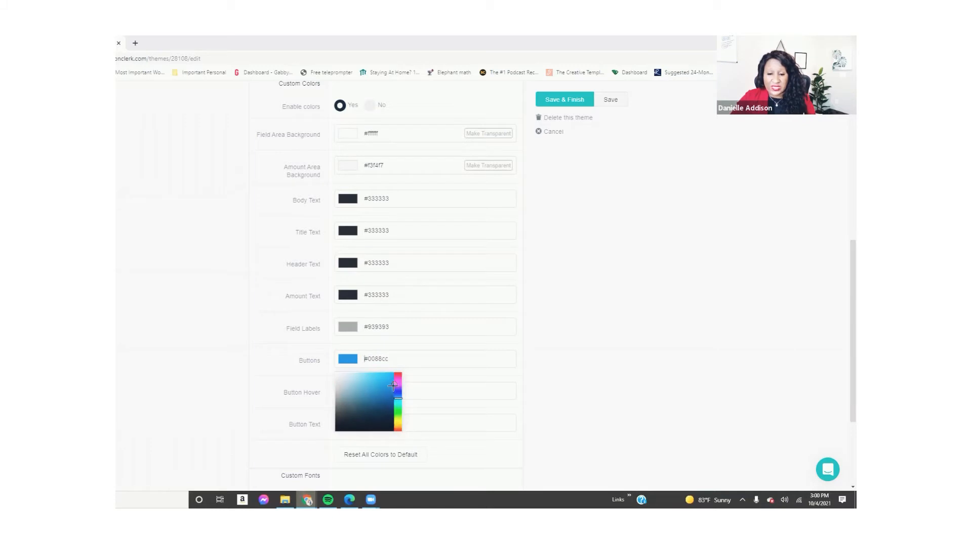
mouse_move(394, 384)
left_mouse_down()
mouse_move(343, 439)
mouse_move(333, 429)
left_mouse_up()
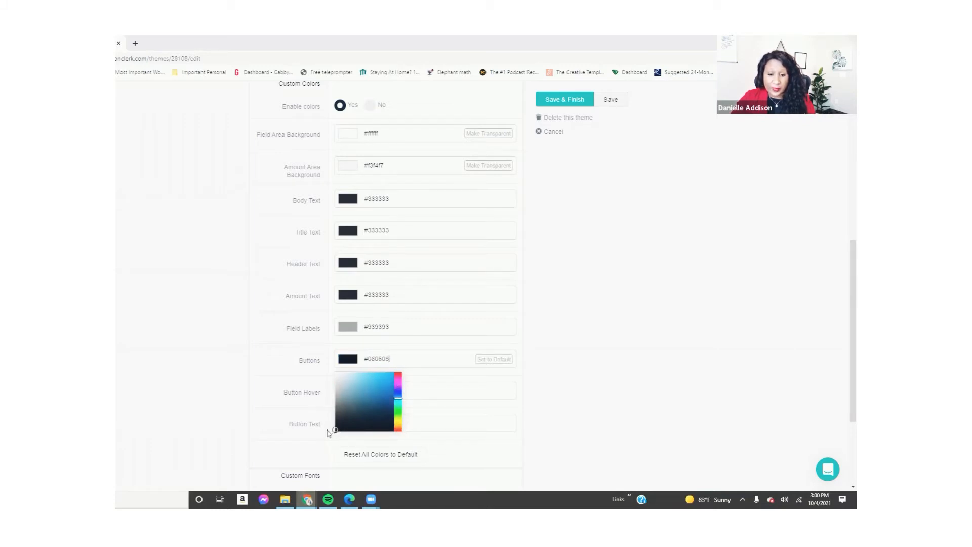
left_click(460, 410)
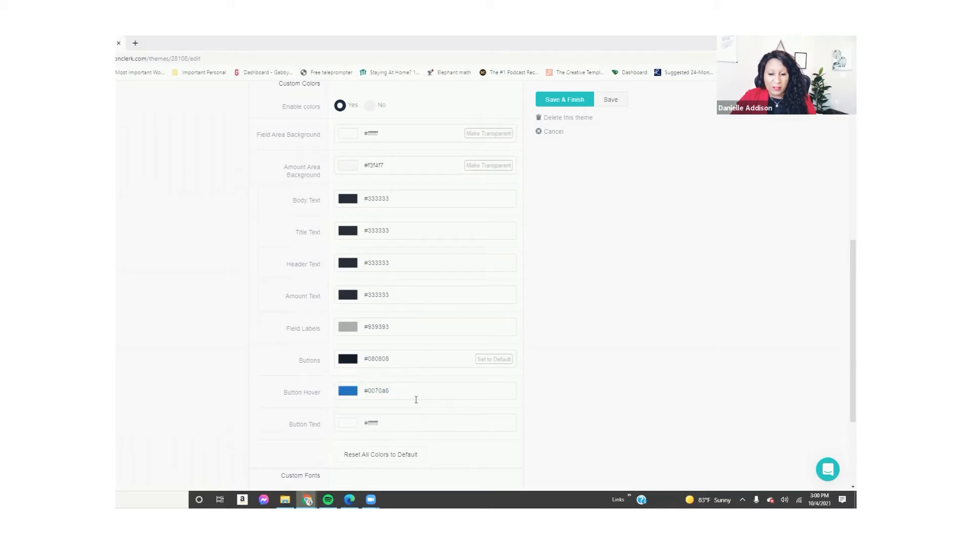
- Set the Button Hover and Buttons colors to pure black, #000000
left_click(398, 392)
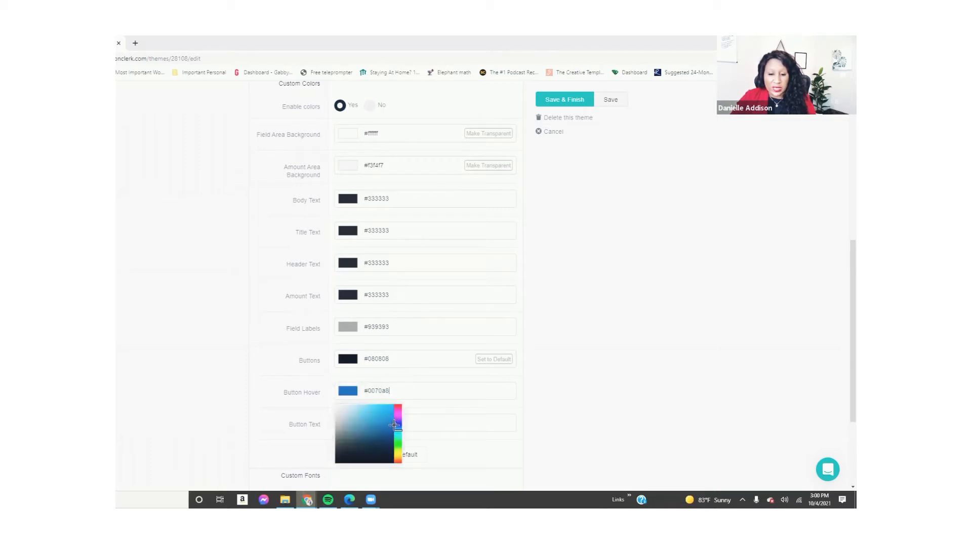
mouse_move(394, 425)
left_mouse_down()
mouse_move(325, 471)
mouse_move(319, 457)
mouse_move(306, 469)
mouse_move(304, 451)
mouse_move(300, 466)
left_mouse_up()
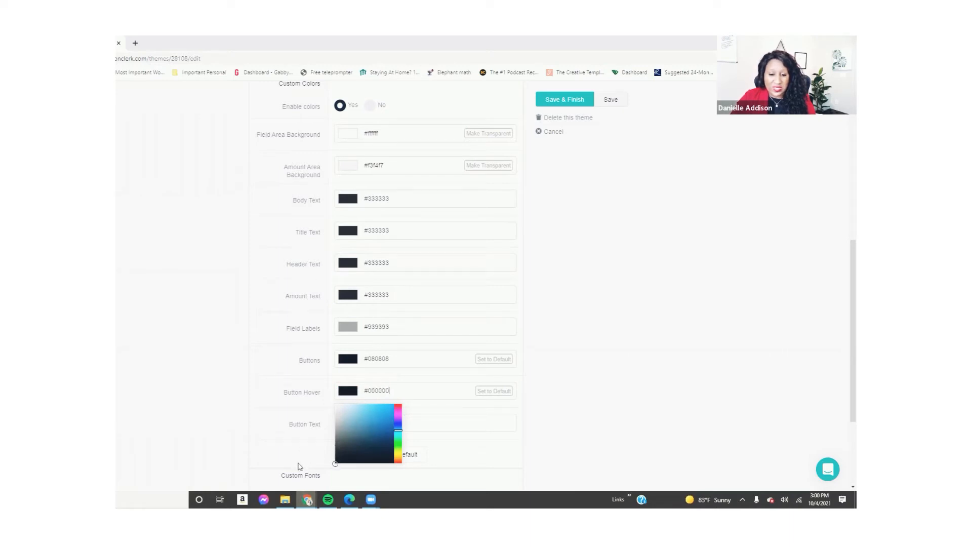
left_click(399, 364)
left_click_drag(331, 430, 334, 432)
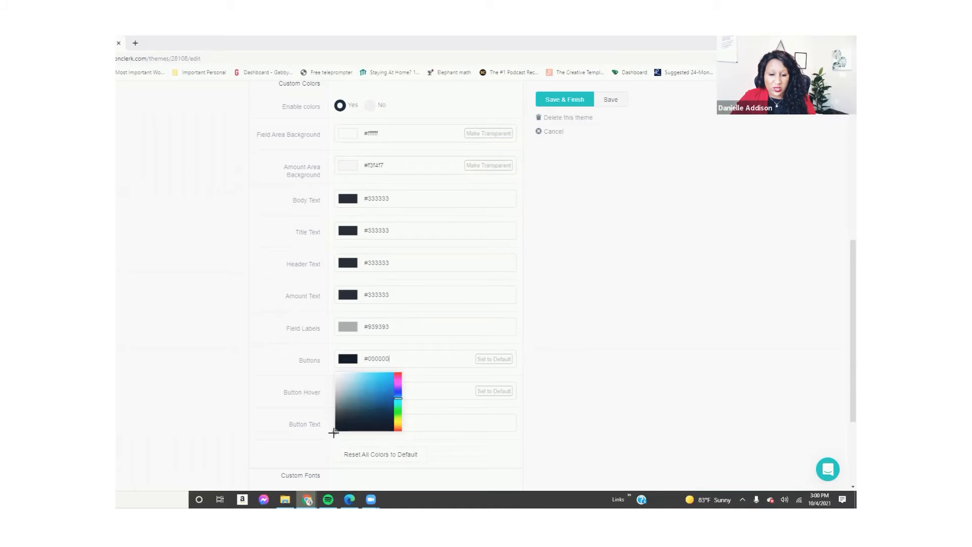
left_click(460, 418)
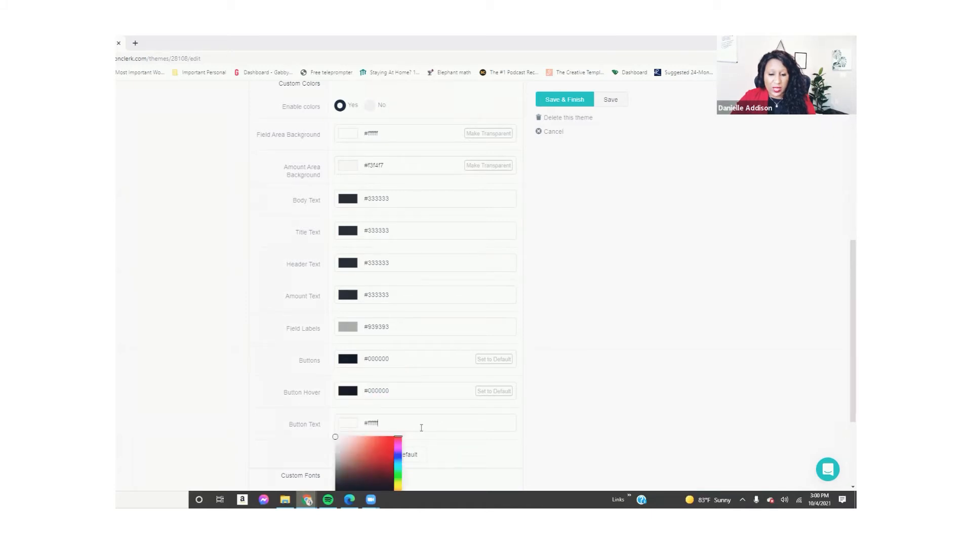
left_click(504, 446)
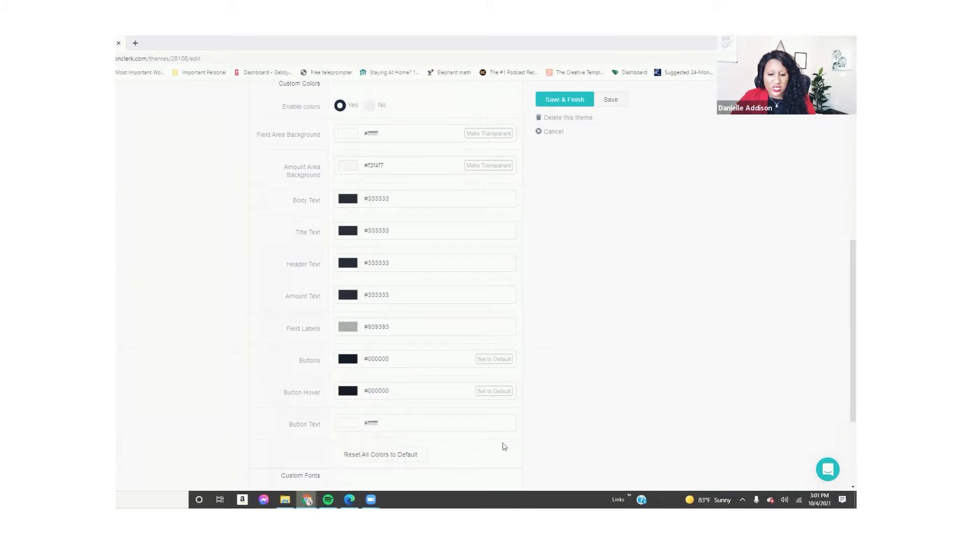
- Change the Button Hover color to light pink, #f5d7f4
left_click(419, 396)
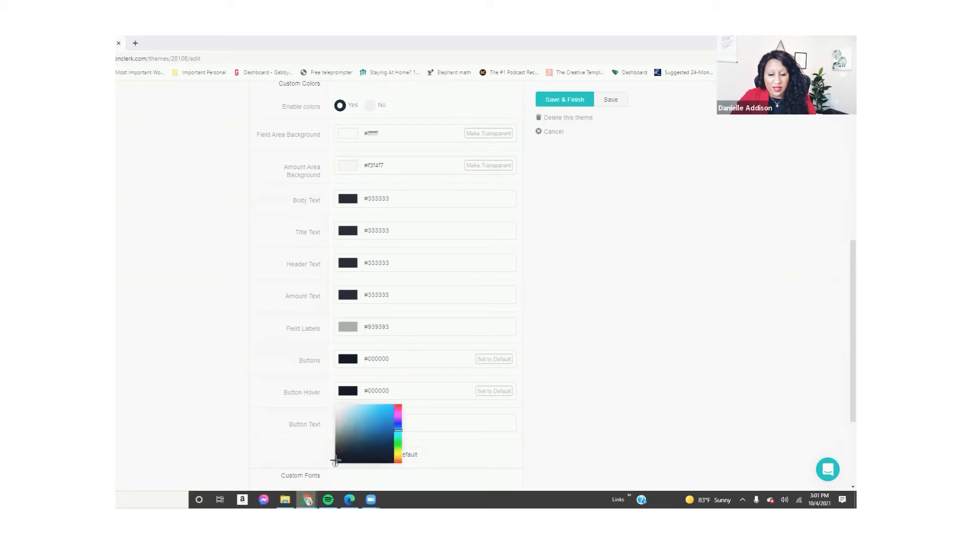
mouse_move(336, 462)
left_mouse_down()
mouse_move(339, 411)
mouse_move(377, 405)
mouse_move(394, 418)
mouse_move(357, 416)
mouse_move(398, 419)
mouse_move(352, 407)
mouse_move(342, 419)
mouse_move(342, 406)
left_mouse_up()
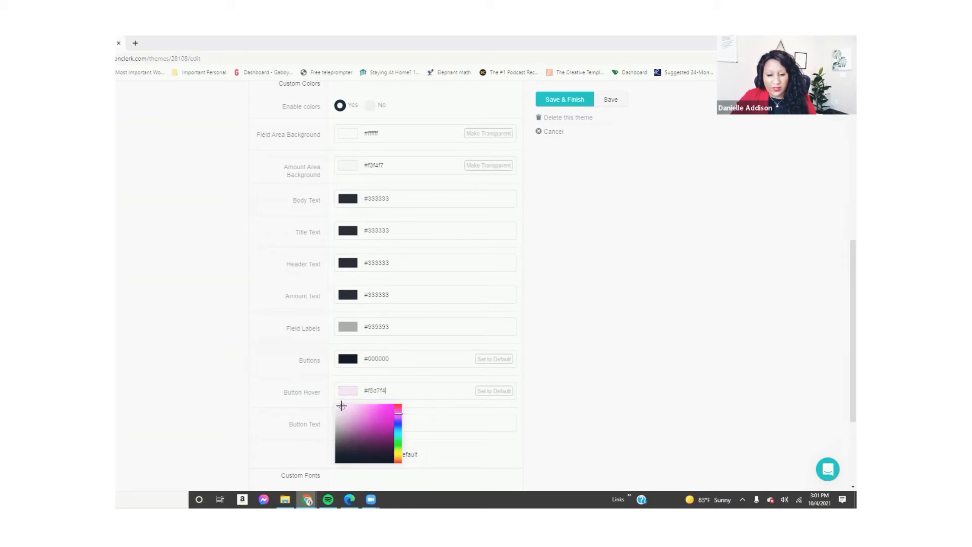
left_click(449, 422)
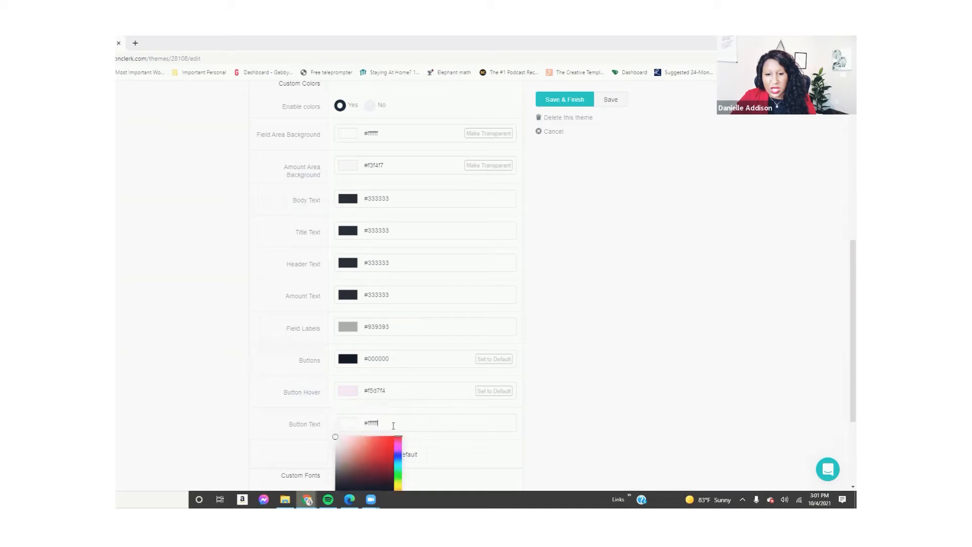
left_click(464, 459)
- Adjust the Button Hover color to a deeper, more saturated pink of the same hue
left_click_drag(844, 375, 844, 445)
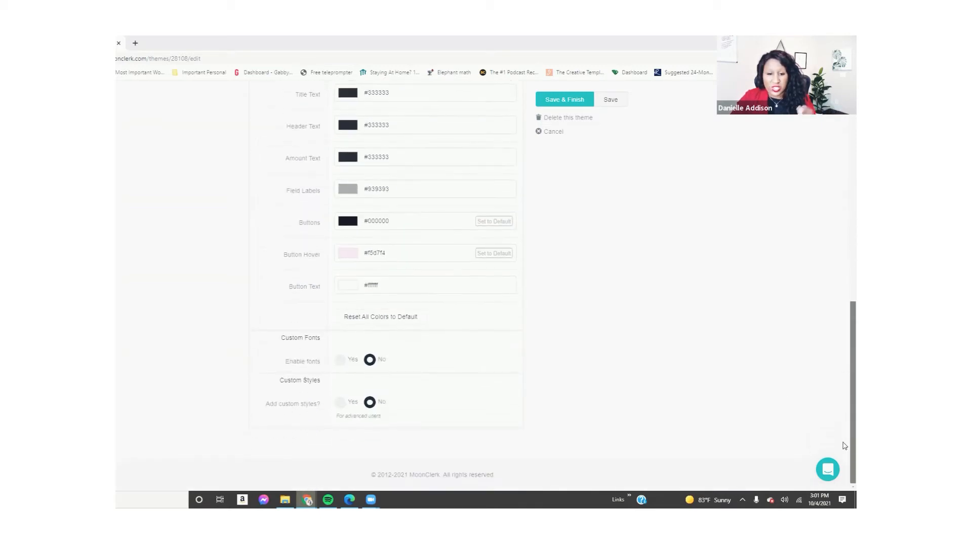
left_click(397, 248)
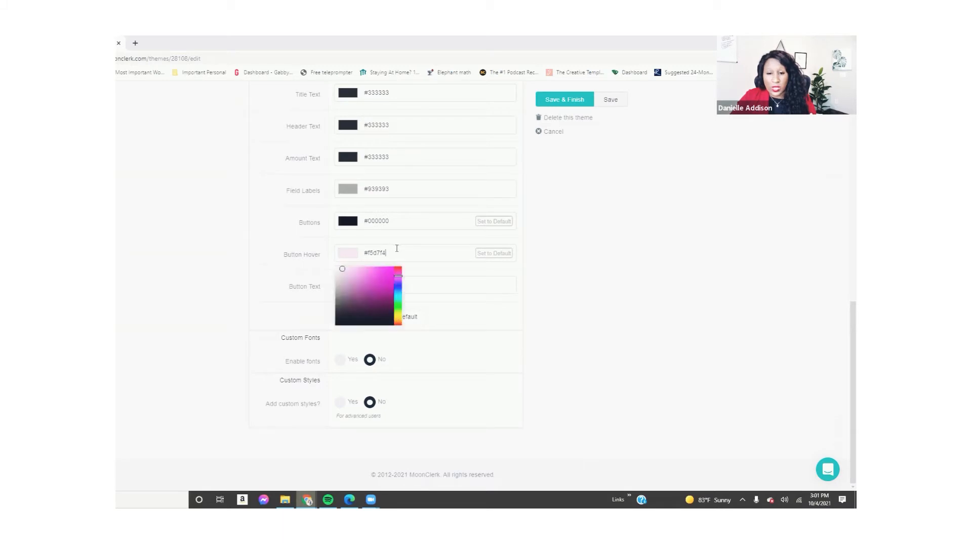
left_click_drag(343, 269, 358, 275)
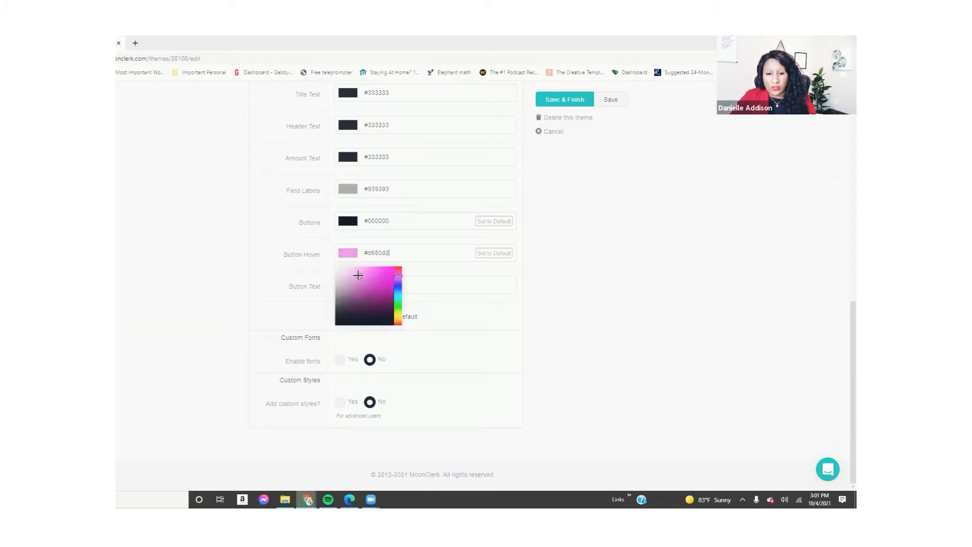
- Enable custom fonts for the theme and browse the Title font choices, leaving Helvetica (default) selected
left_click(478, 330)
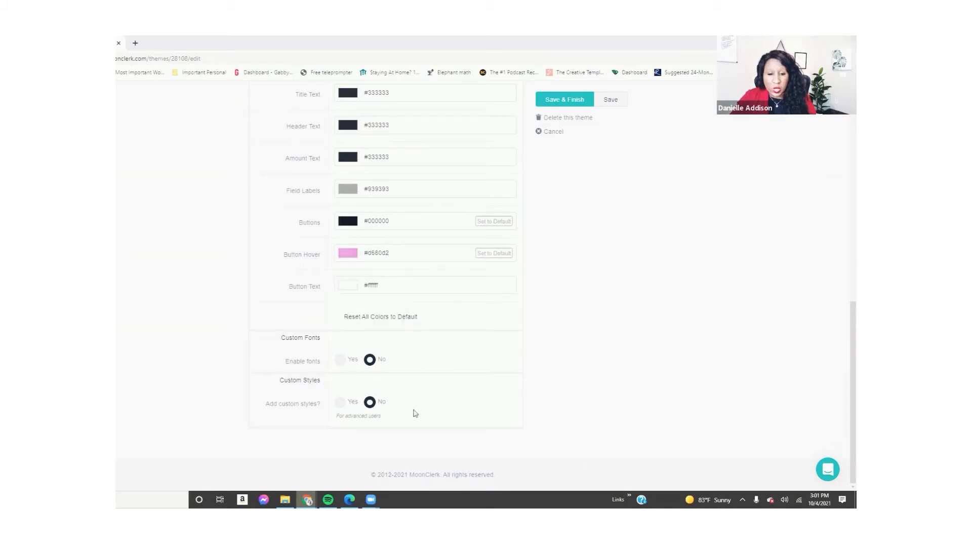
left_click(339, 360)
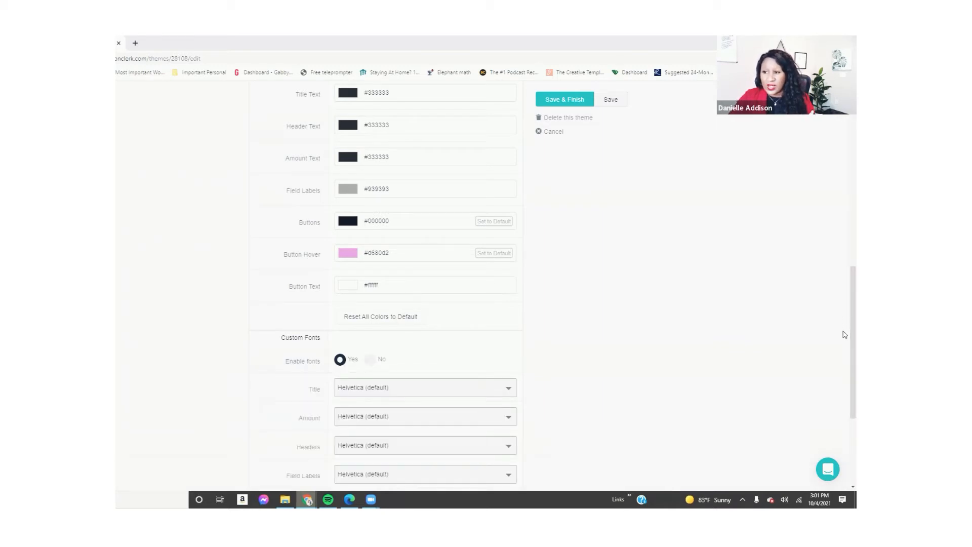
left_click_drag(844, 327, 837, 358)
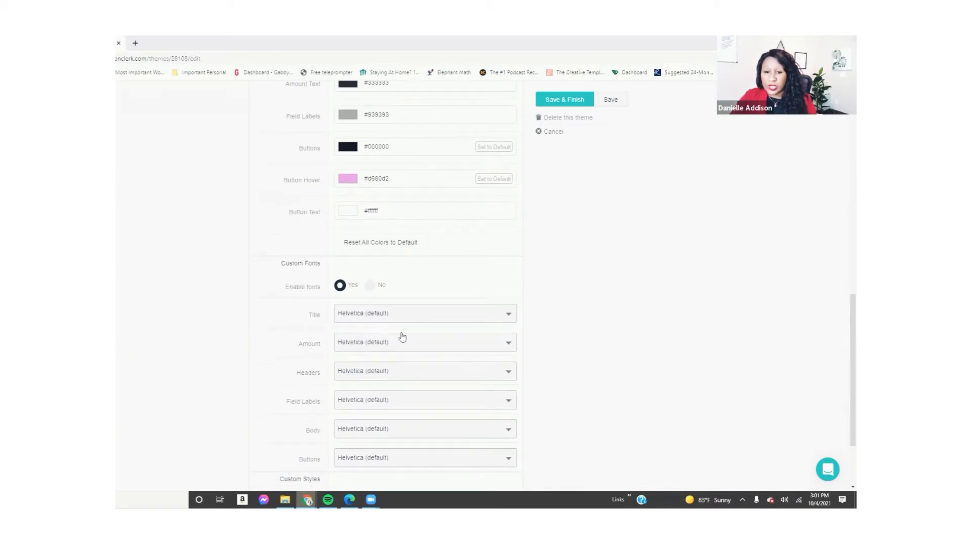
left_click(405, 313)
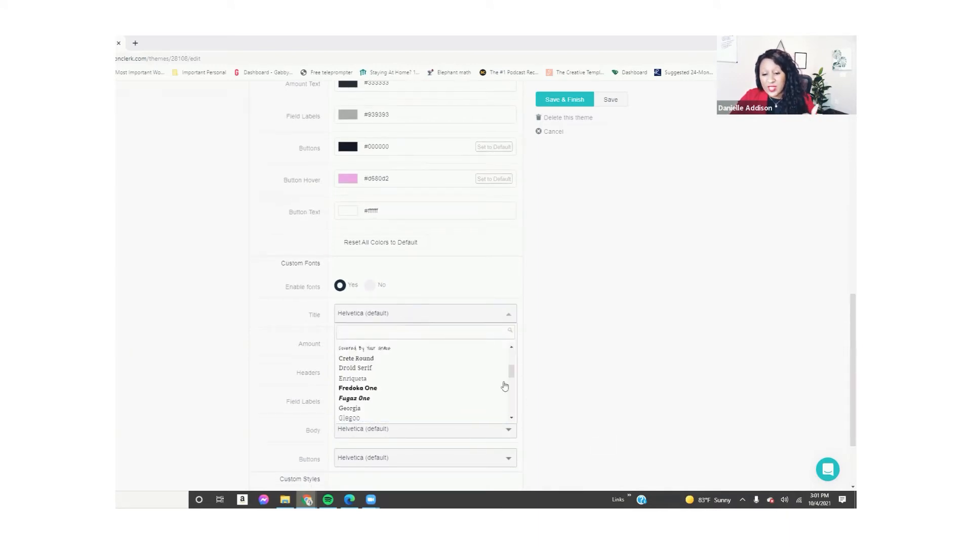
left_click_drag(505, 386, 532, 339)
left_click(532, 333)
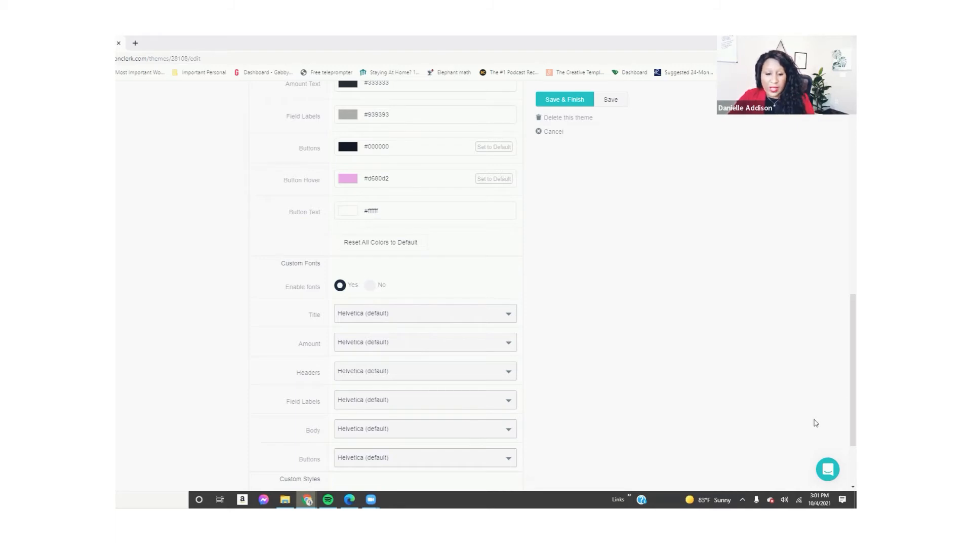
- Turn on custom styles for the Mindset With Ease theme and save and finish the theme
left_click_drag(845, 336, 845, 415)
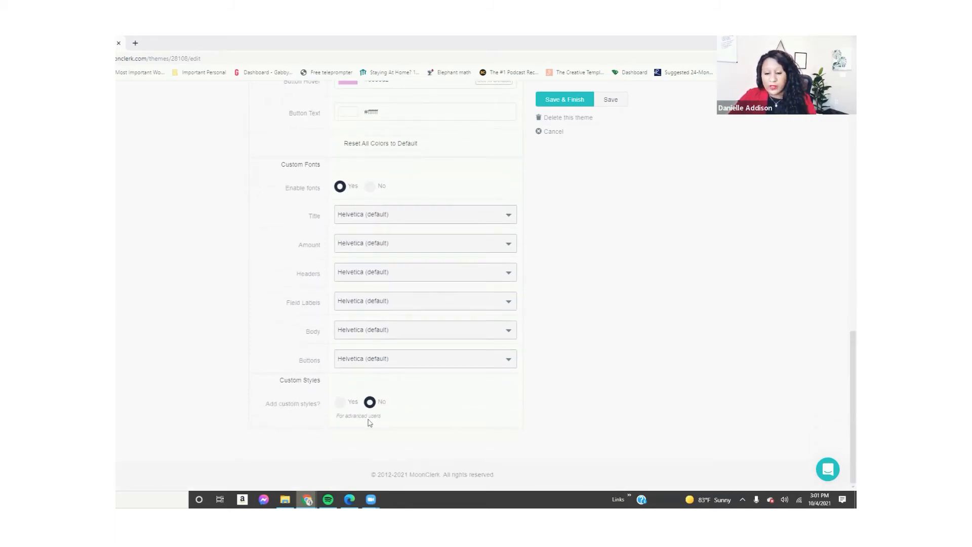
left_click(339, 402)
left_click_drag(845, 335, 844, 165)
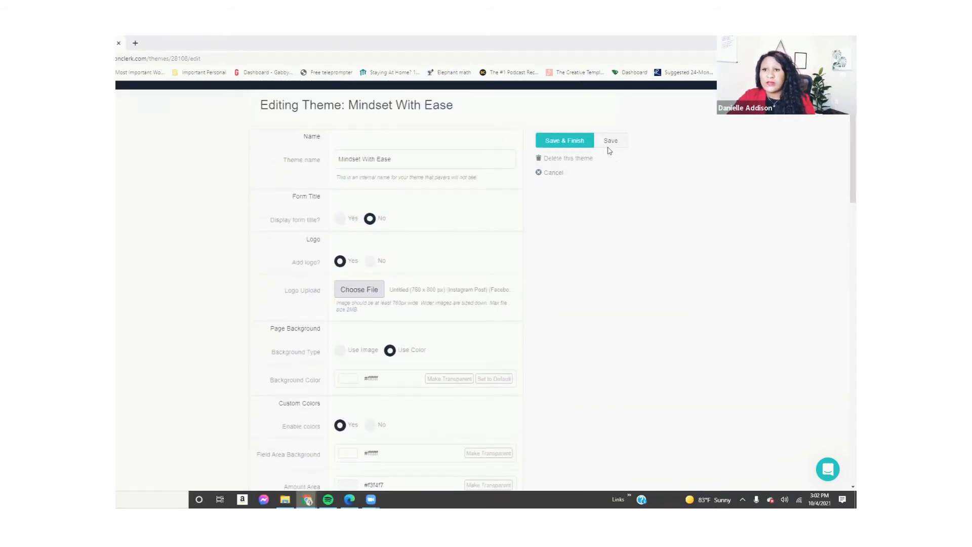
left_click(585, 146)
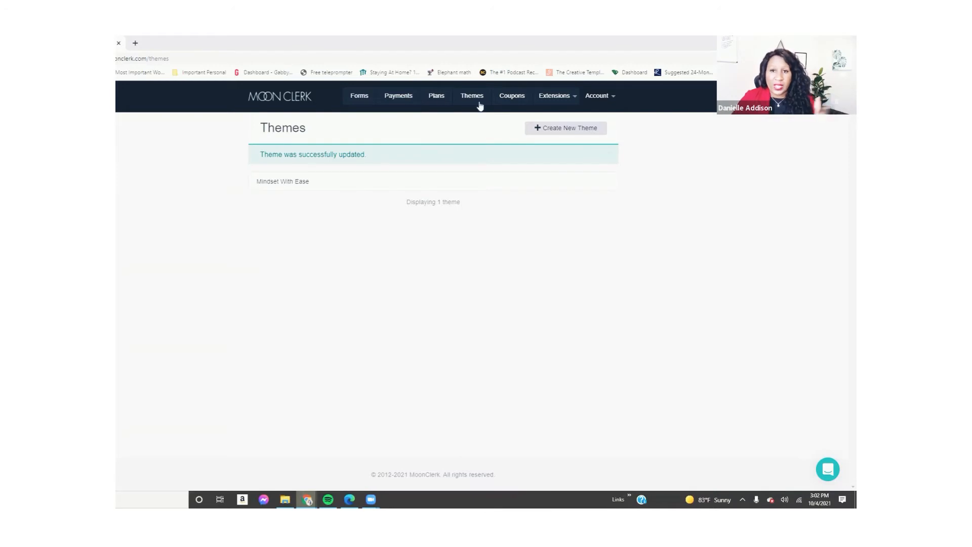
- Review the recurring plans report and the payments report
left_click(430, 105)
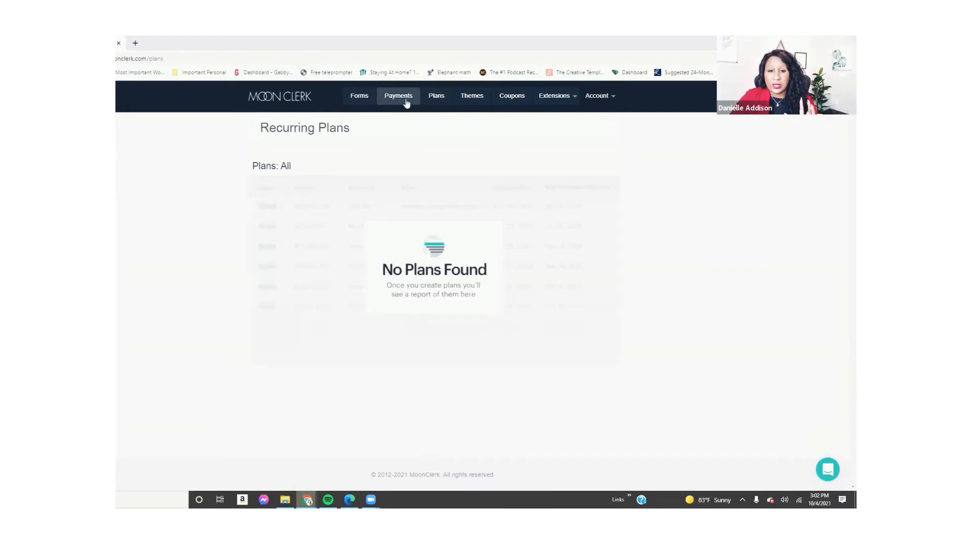
left_click(406, 103)
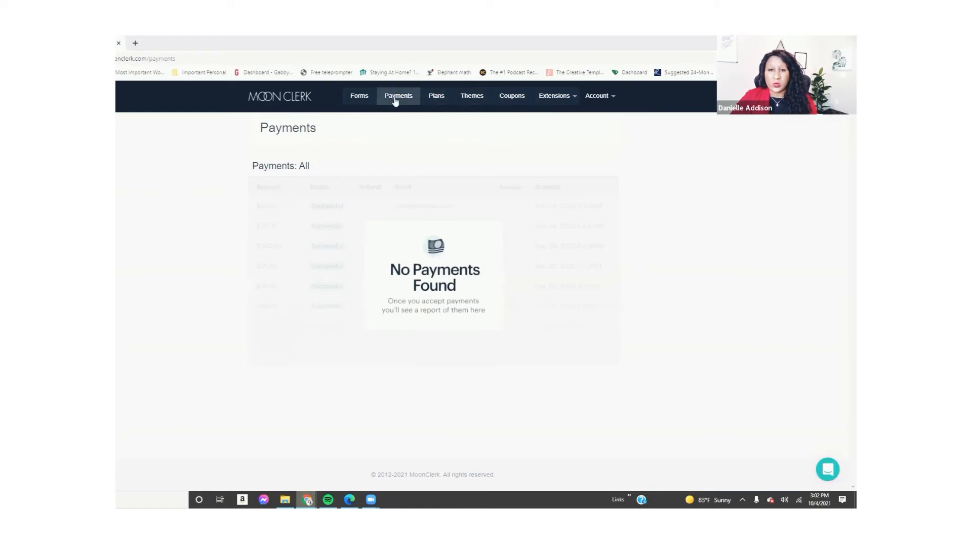
- Create a new payment form and give it the title "Mindset for Ease"
left_click(363, 101)
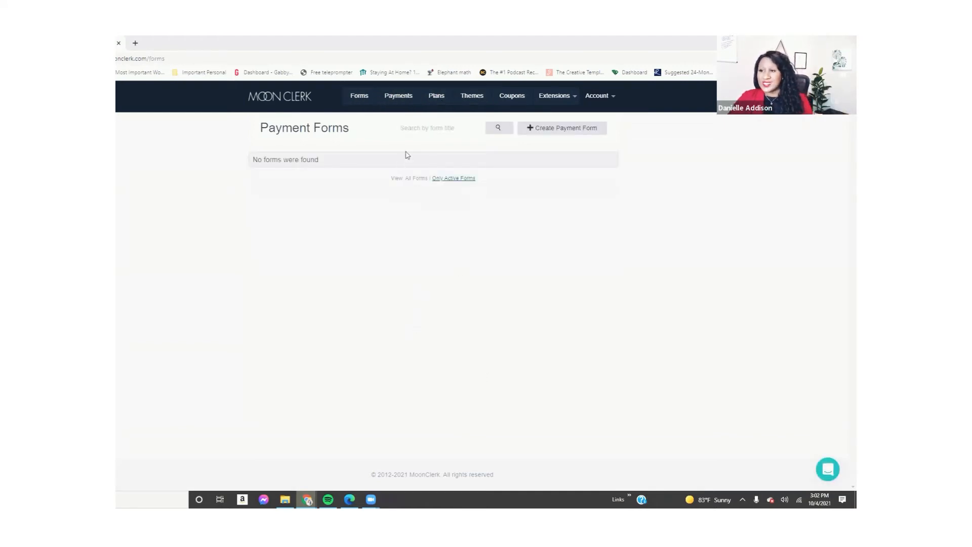
left_click(552, 133)
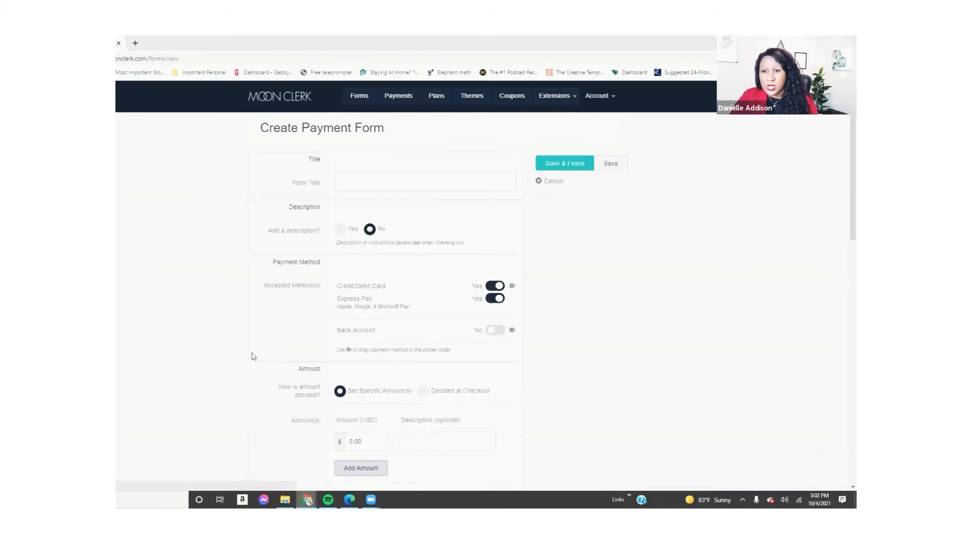
left_click(382, 184)
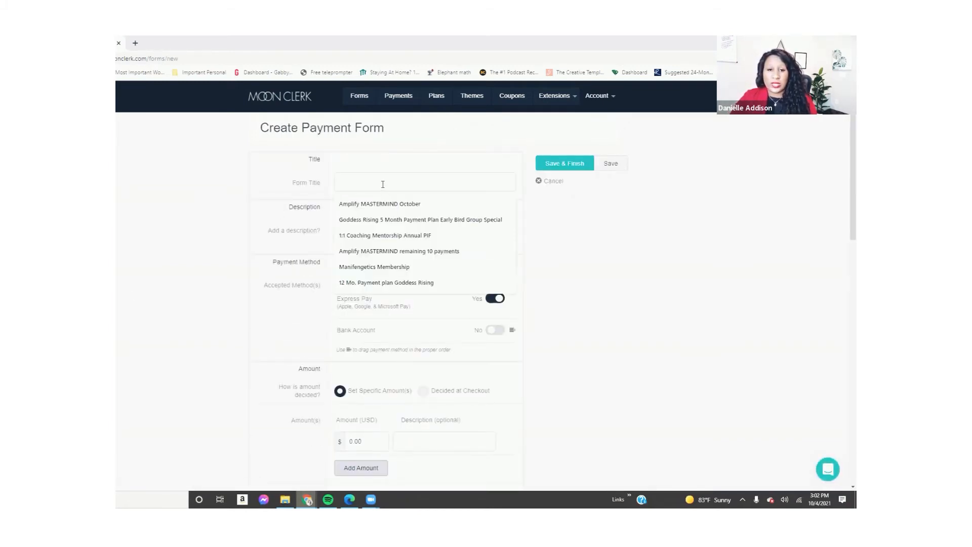
type("Mind")
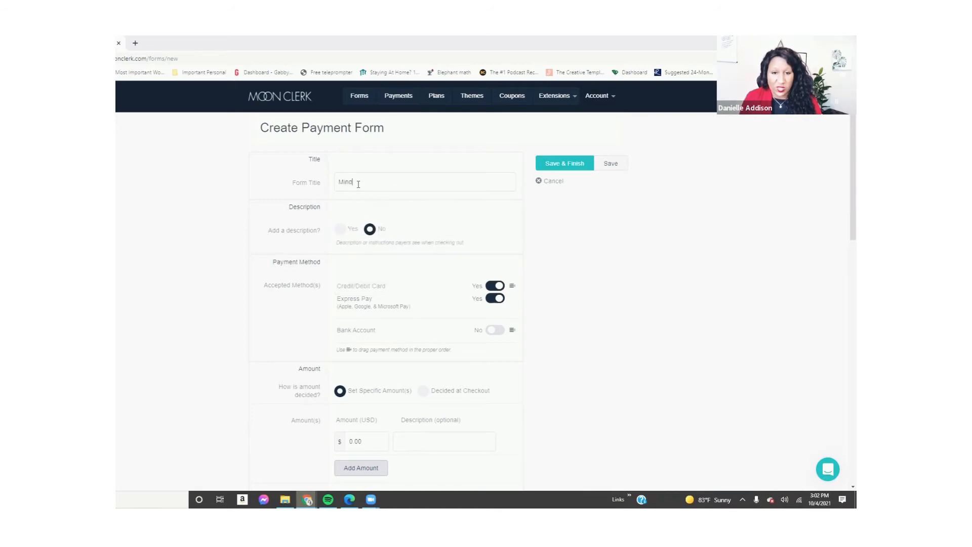
type("set for Ease")
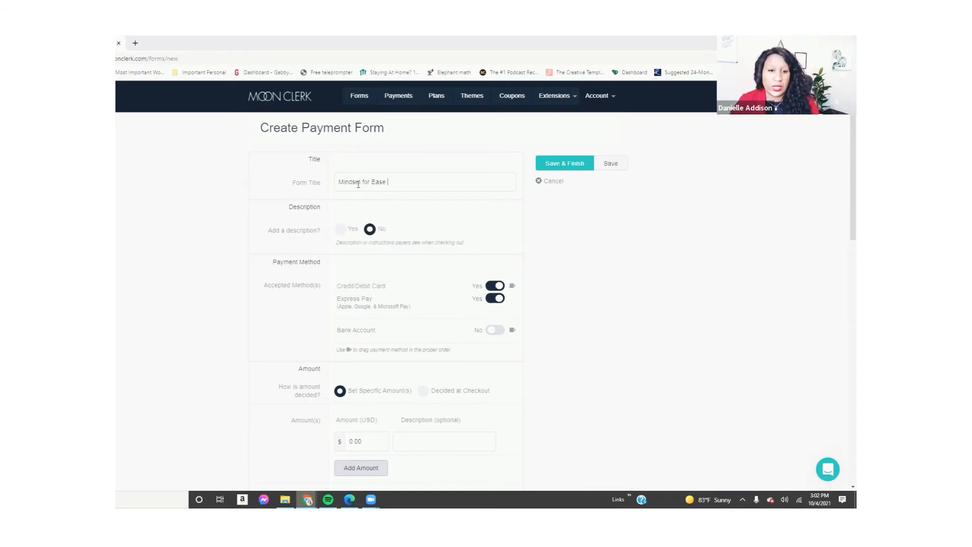
- Add a description to the payment form reading "Learn to shift your mindset simply and with ease."
left_click(342, 229)
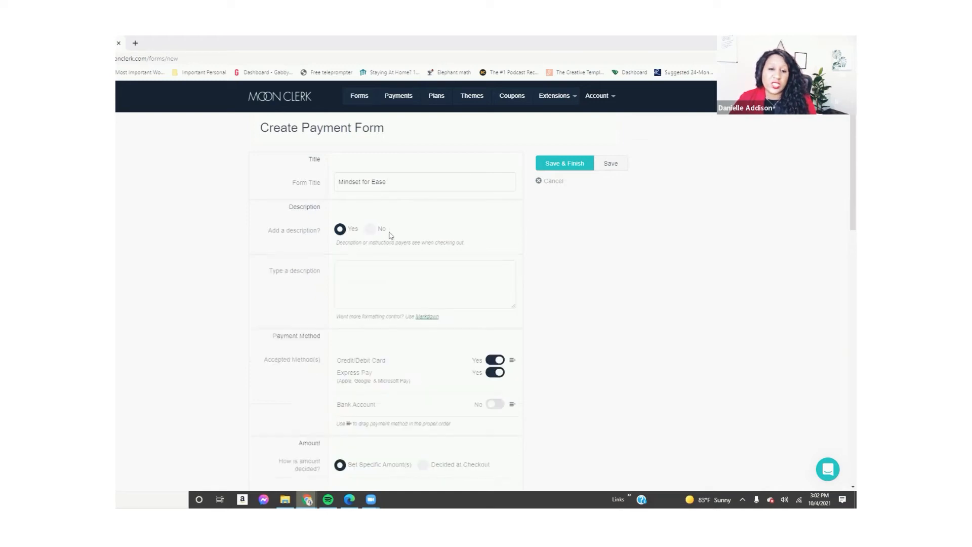
left_click(387, 274)
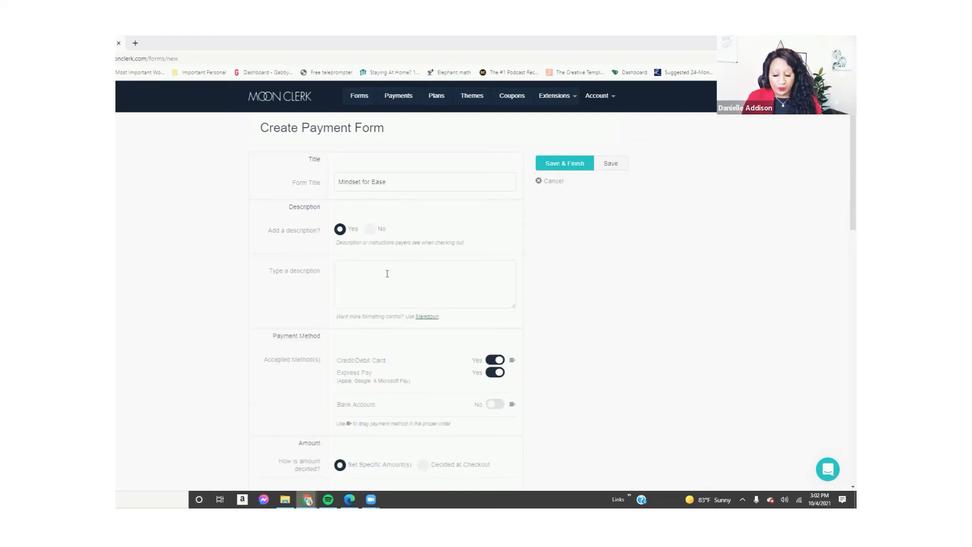
type("Learn")
key("BackSpace")
key("BackSpace")
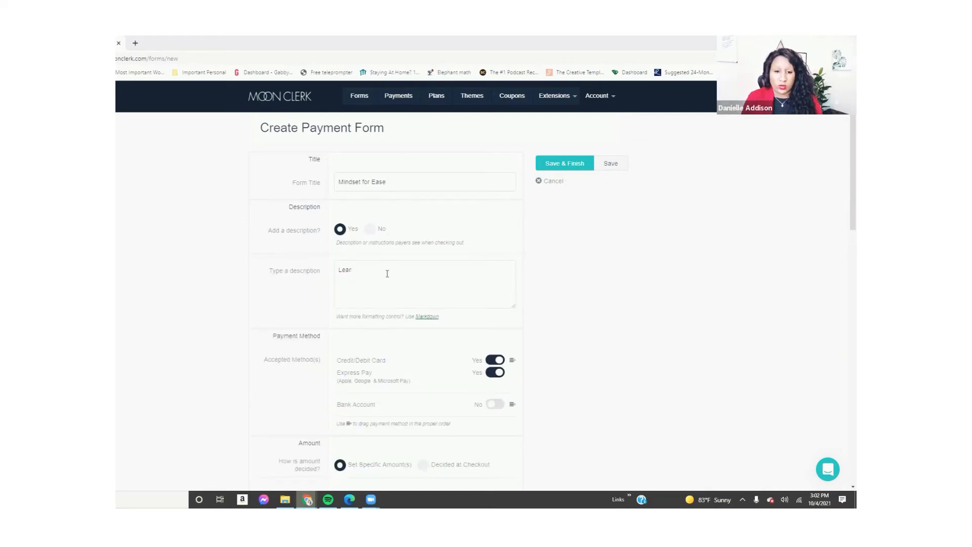
type("n to ")
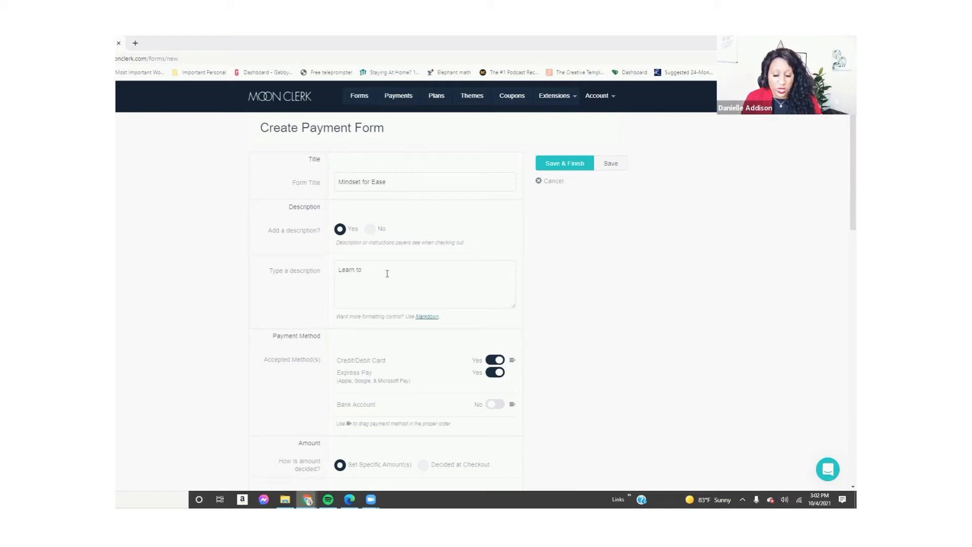
type("shift your")
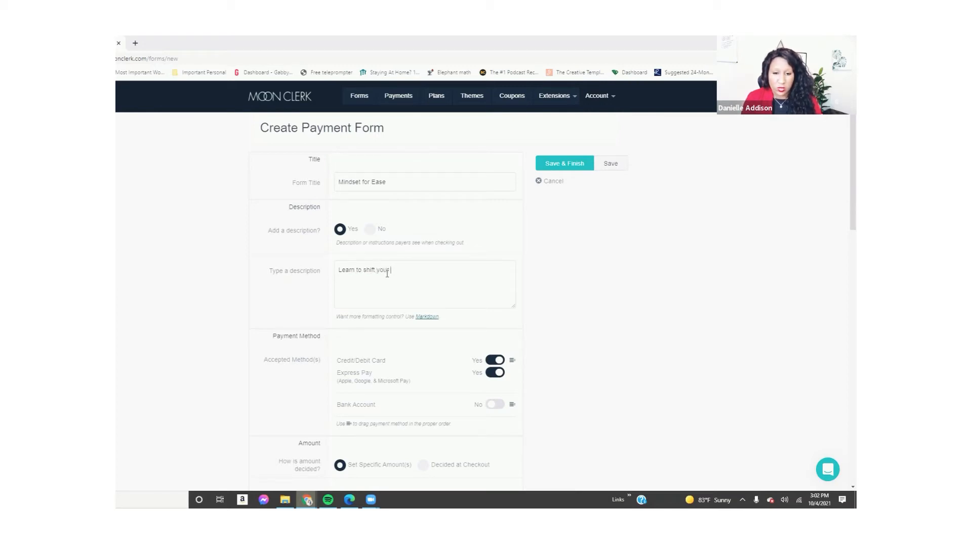
type(" mindset")
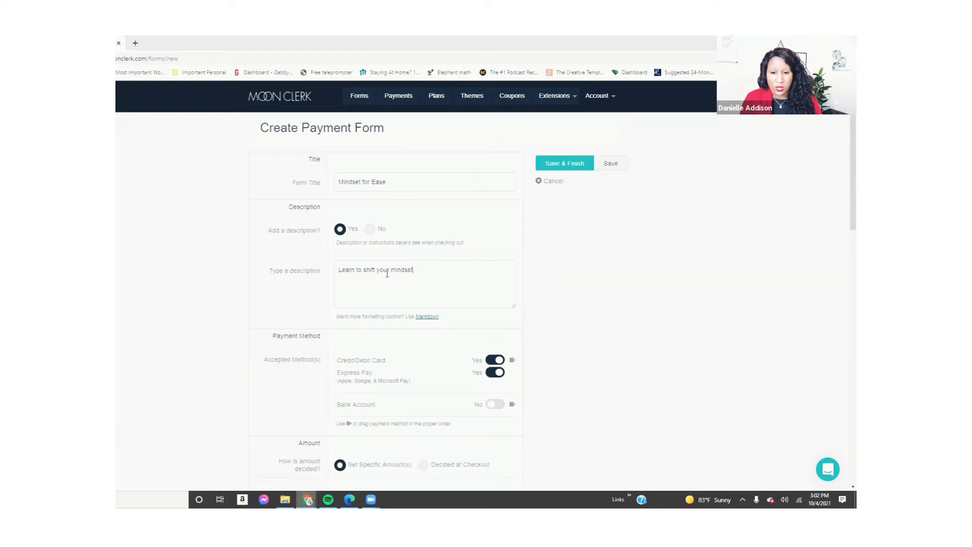
type(" simpl")
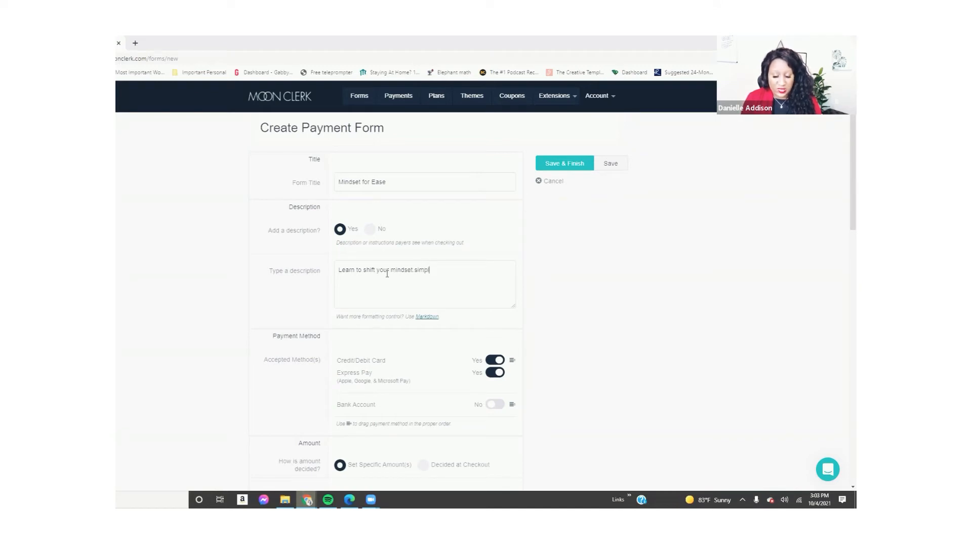
type("y e")
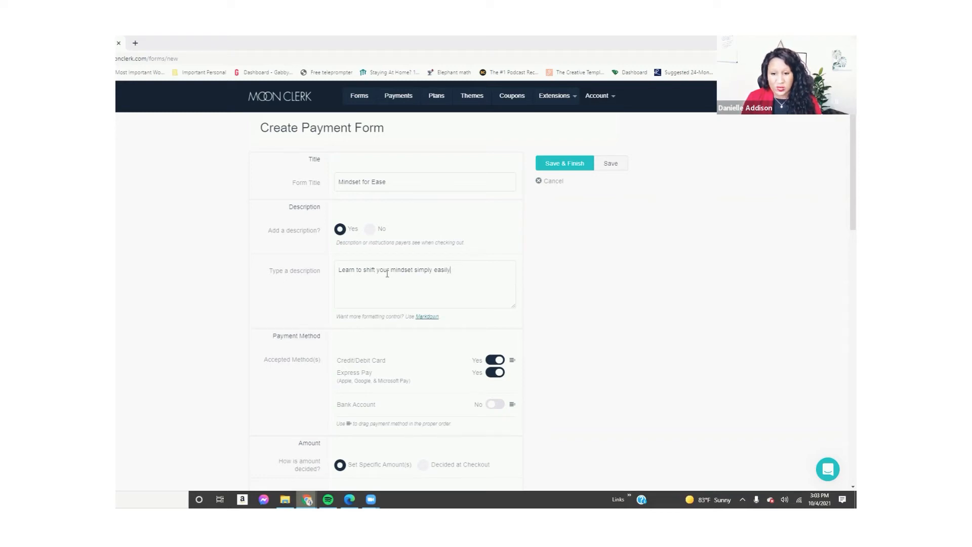
key("BackSpace")
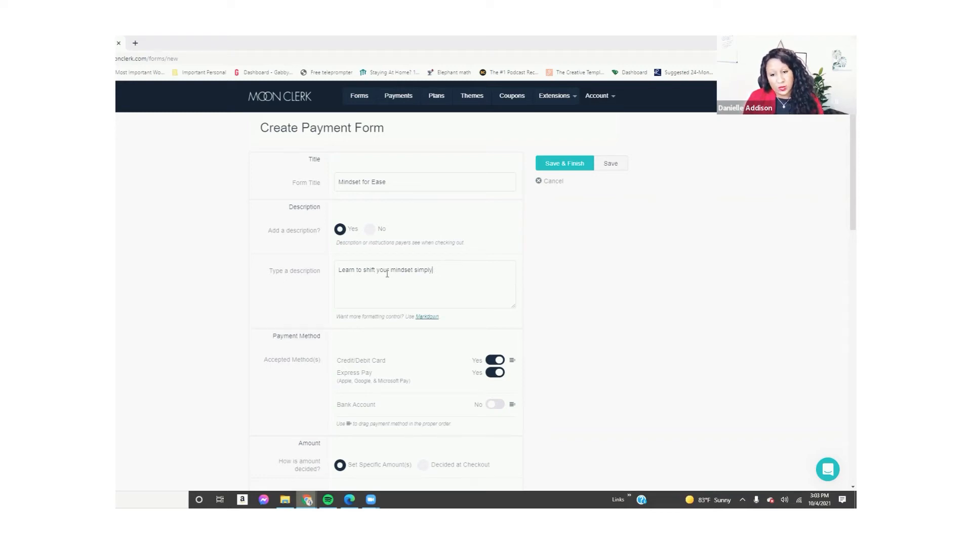
type("and ")
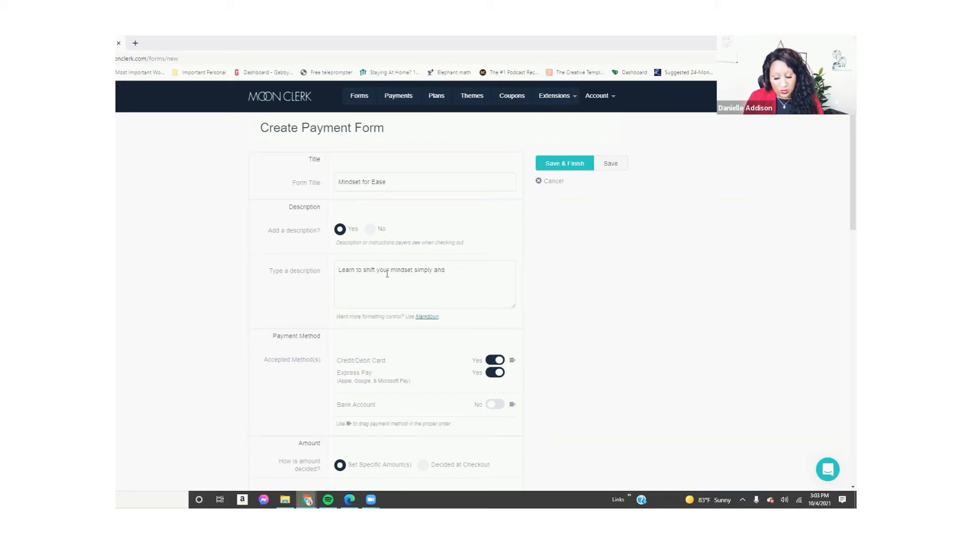
type("witg ")
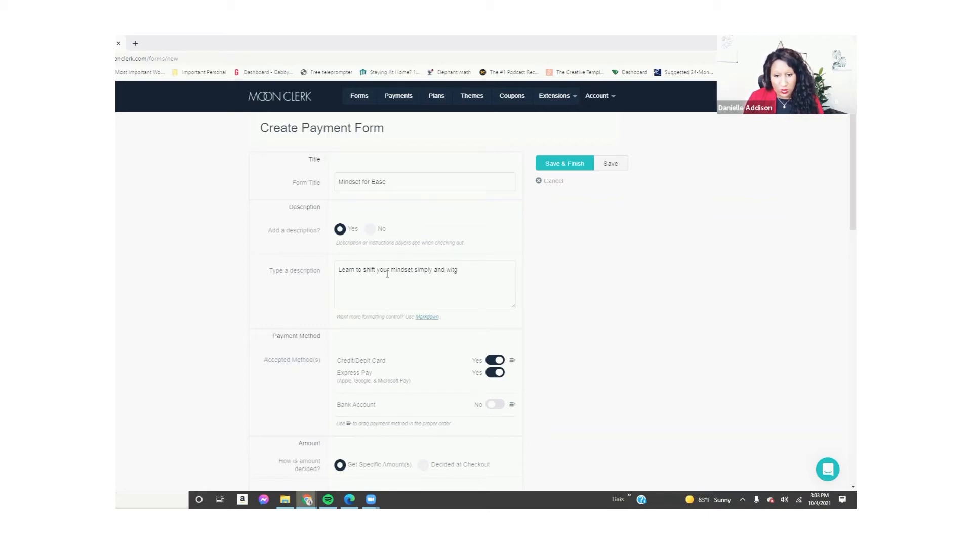
key("BackSpace")
key("BackSpace")
type("h ease")
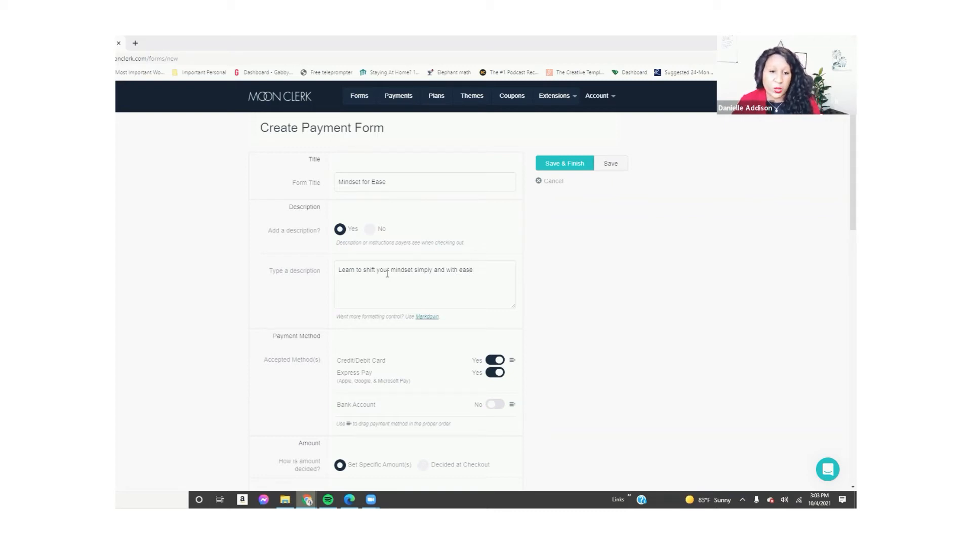
- Set the payment form's specific amount to 333.00 USD
scroll(844, 195, "down", 2)
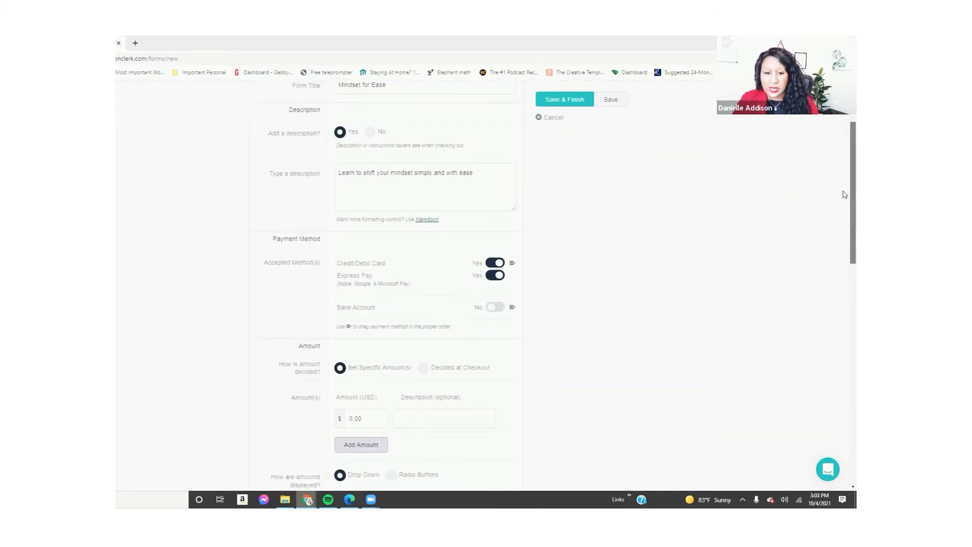
scroll(845, 195, "down", 2)
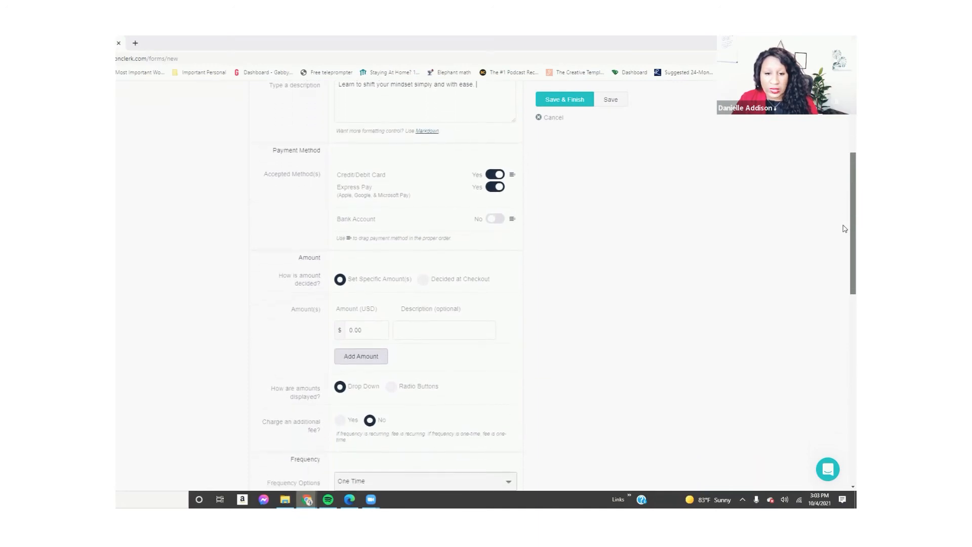
scroll(845, 238, "down", 2)
scroll(843, 222, "up", 4)
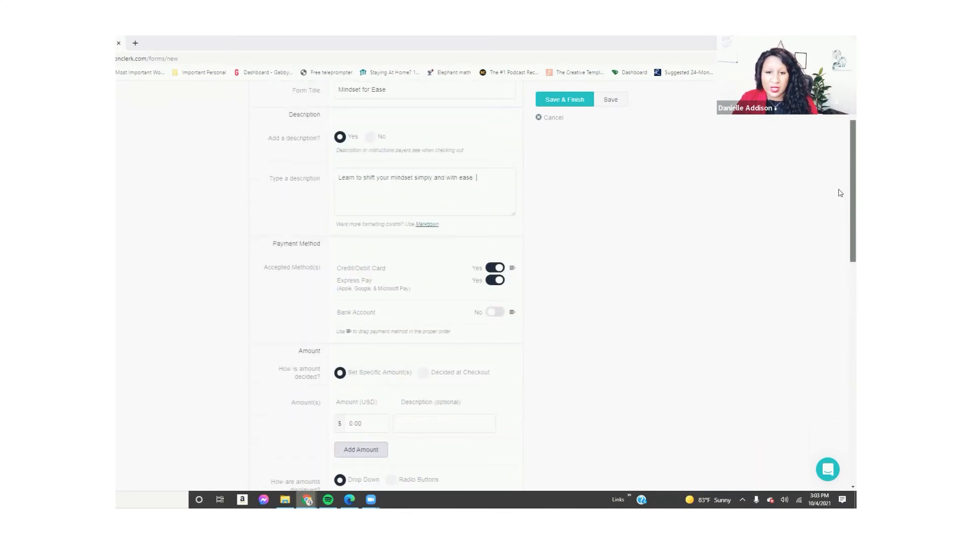
scroll(841, 200, "down", 1)
scroll(842, 223, "down", 3)
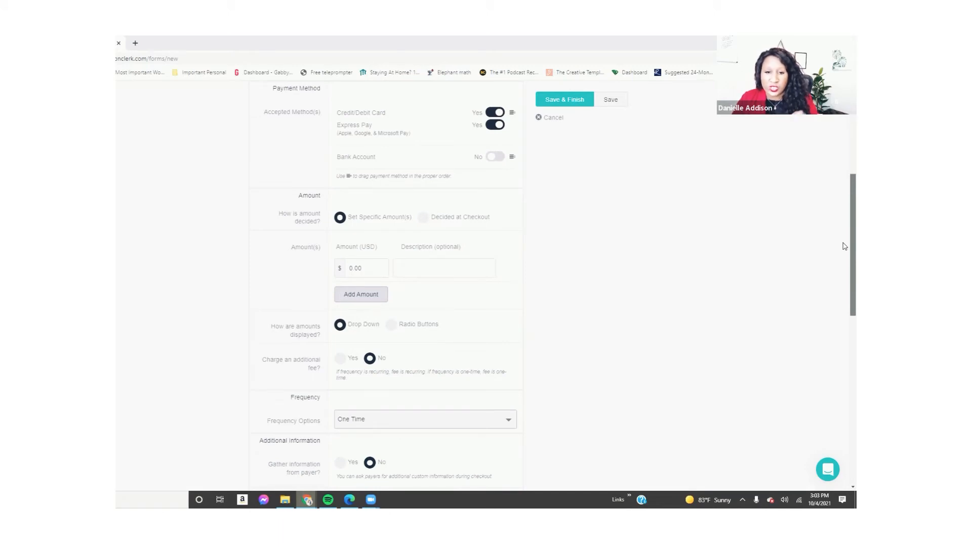
left_click(373, 266)
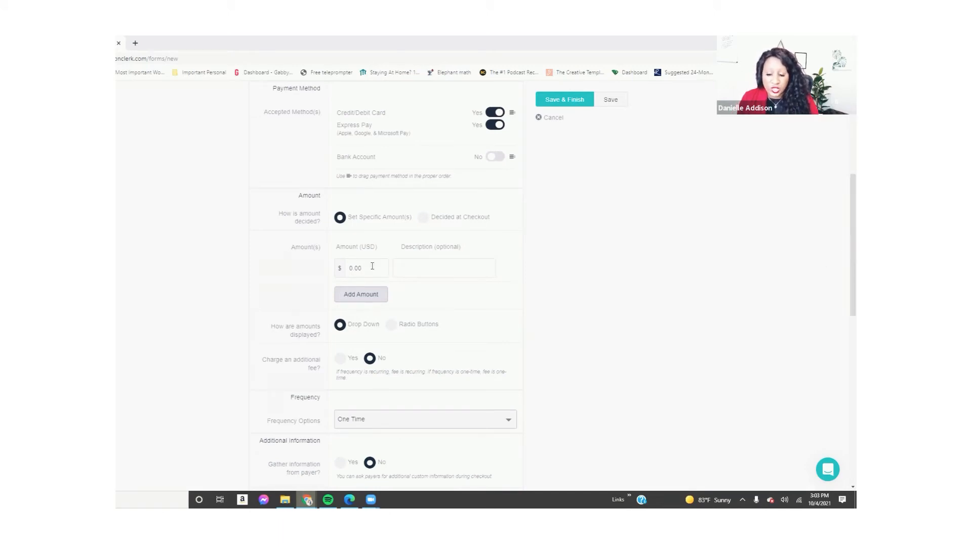
key("BackSpace")
key("BackSpace")
key("BackSpace")
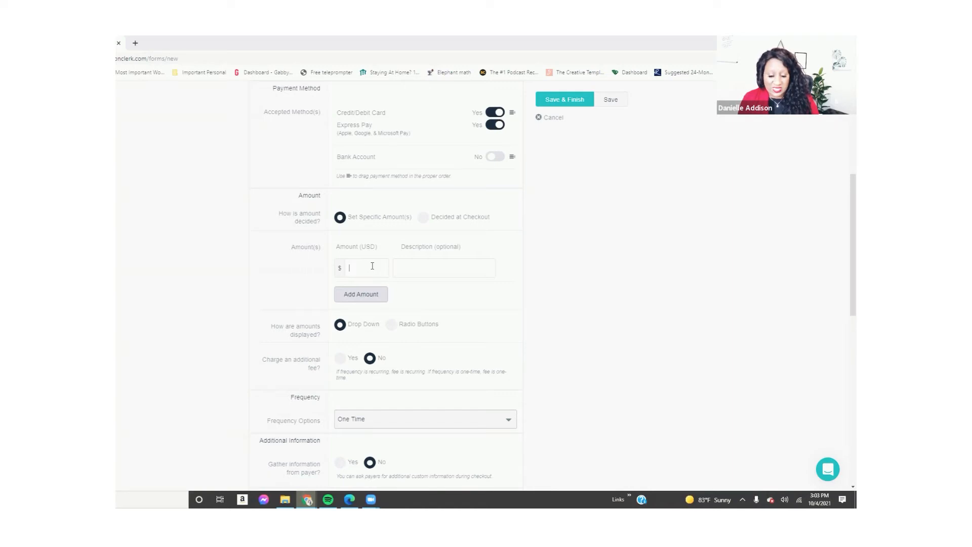
type("333")
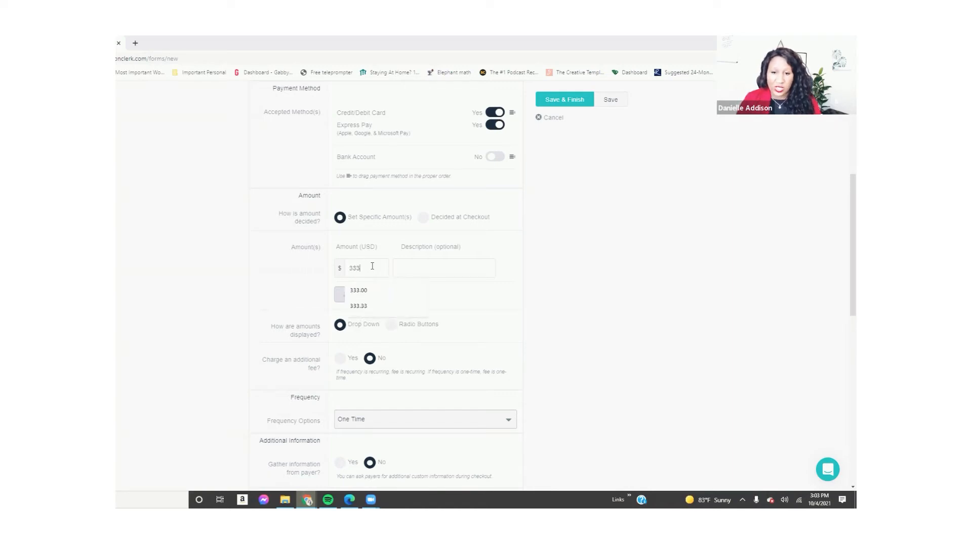
left_click(366, 290)
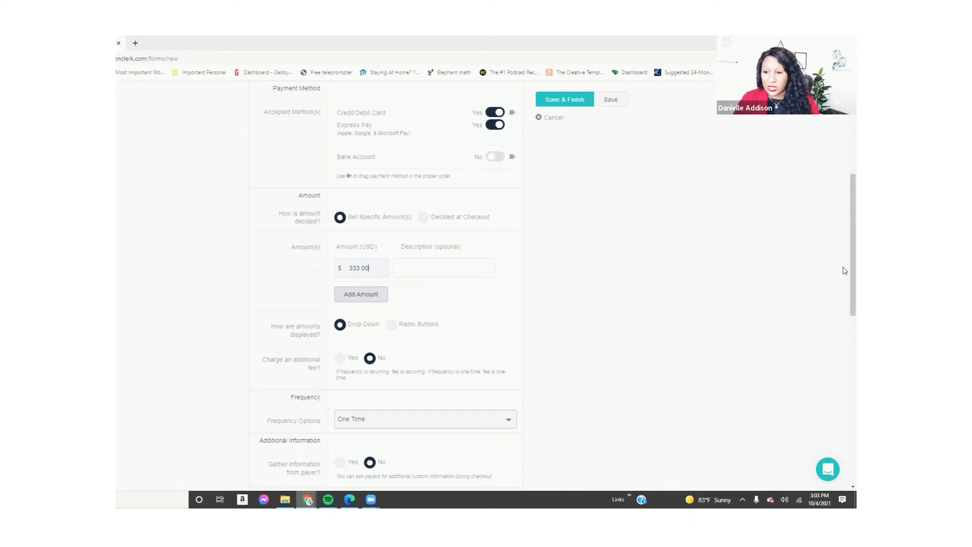
- Set the payment frequency to Recurring with set recurring options, charged monthly with the recurring day as Day Payer Checks Out
left_click_drag(845, 270, 844, 309)
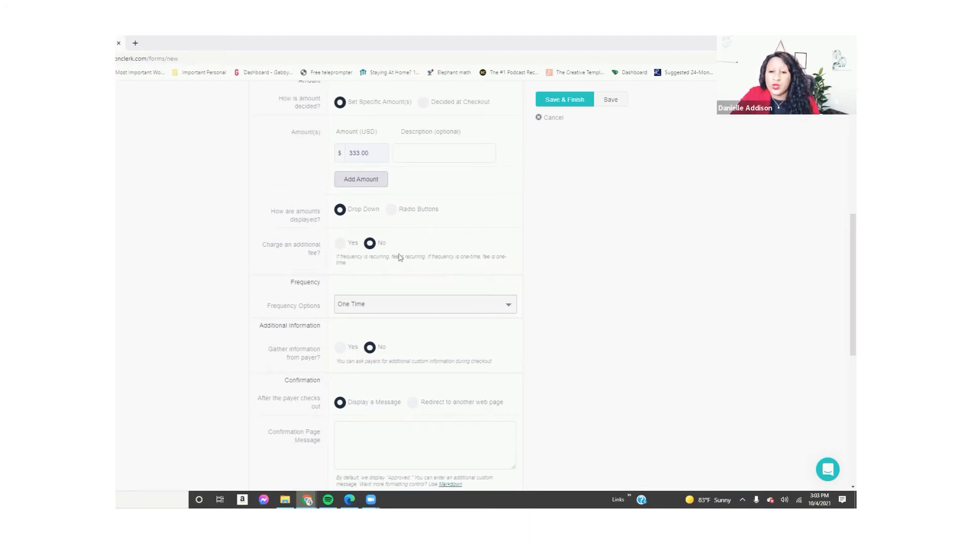
left_click(387, 309)
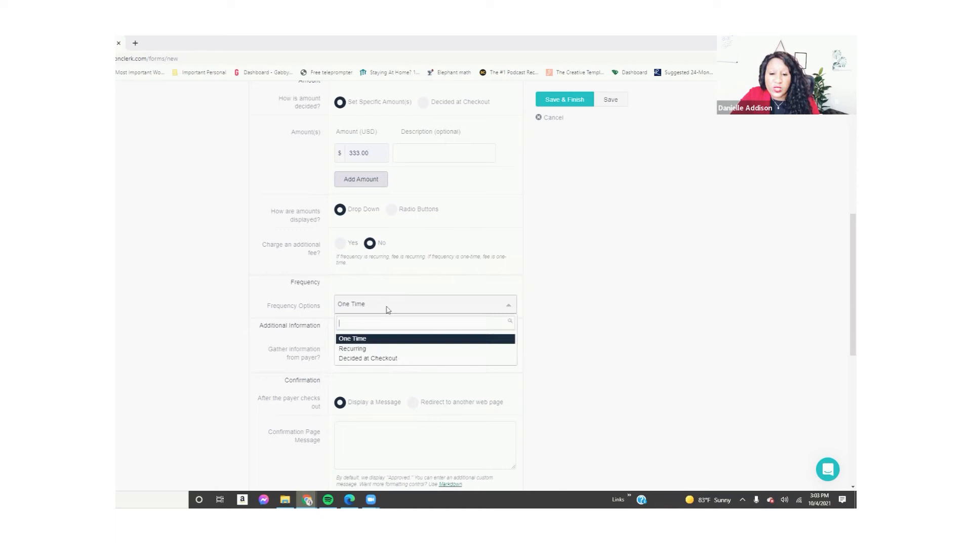
left_click(375, 350)
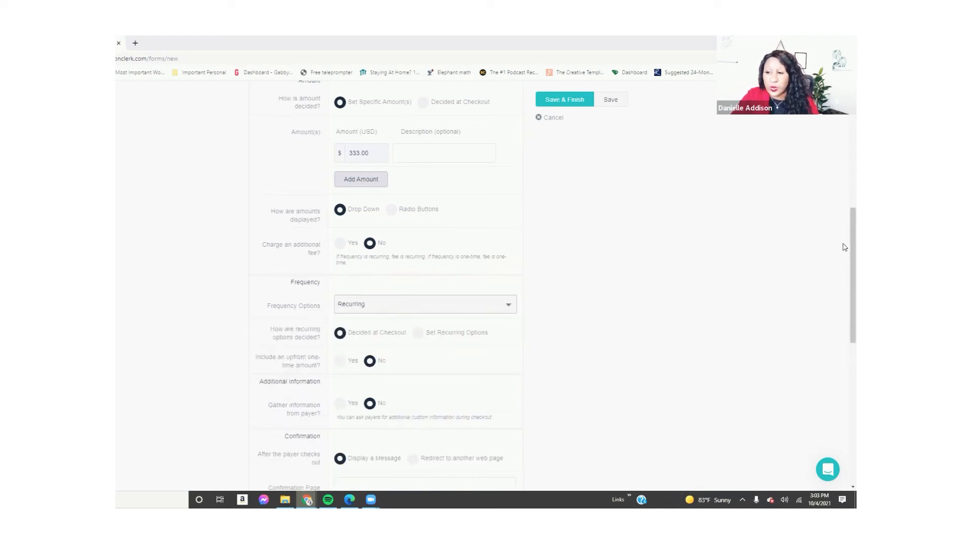
scroll(842, 245, "down", 2)
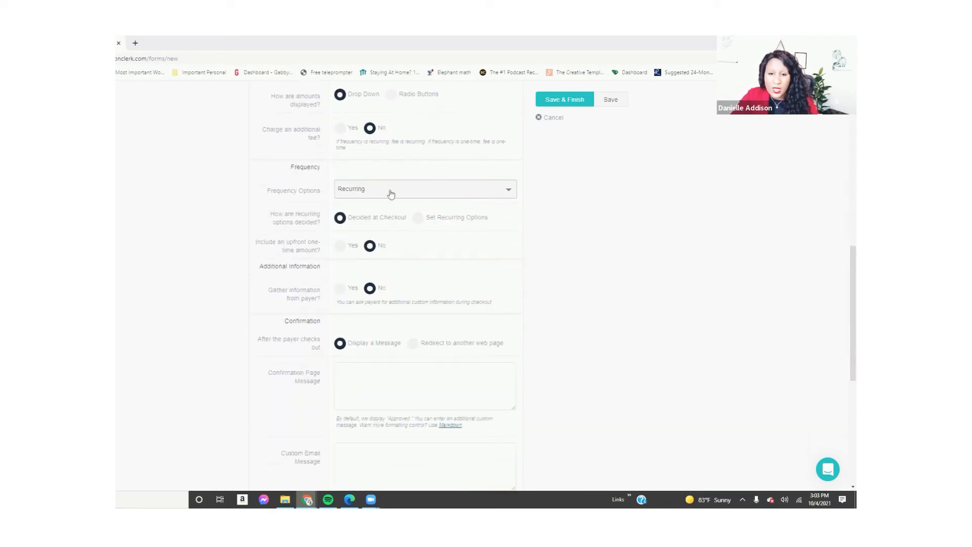
left_click(419, 218)
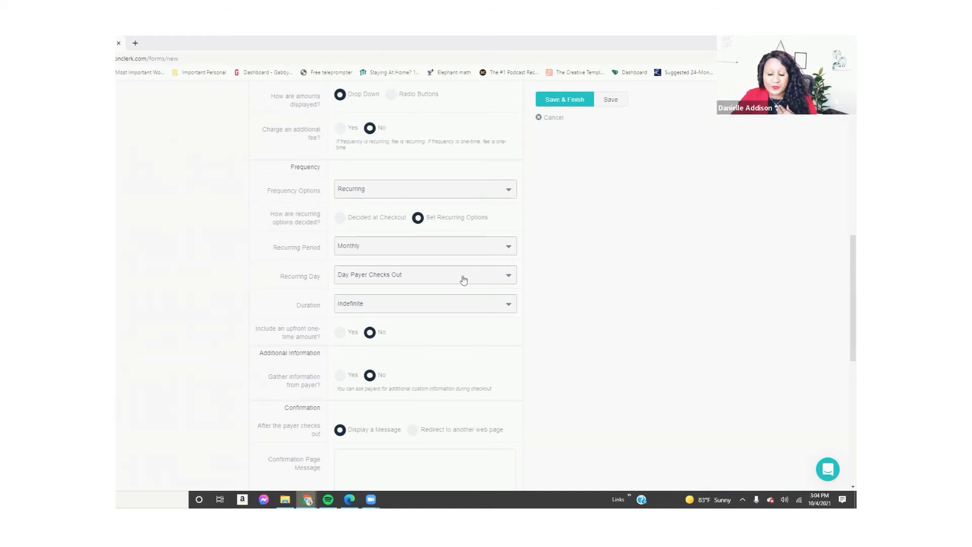
left_click(387, 283)
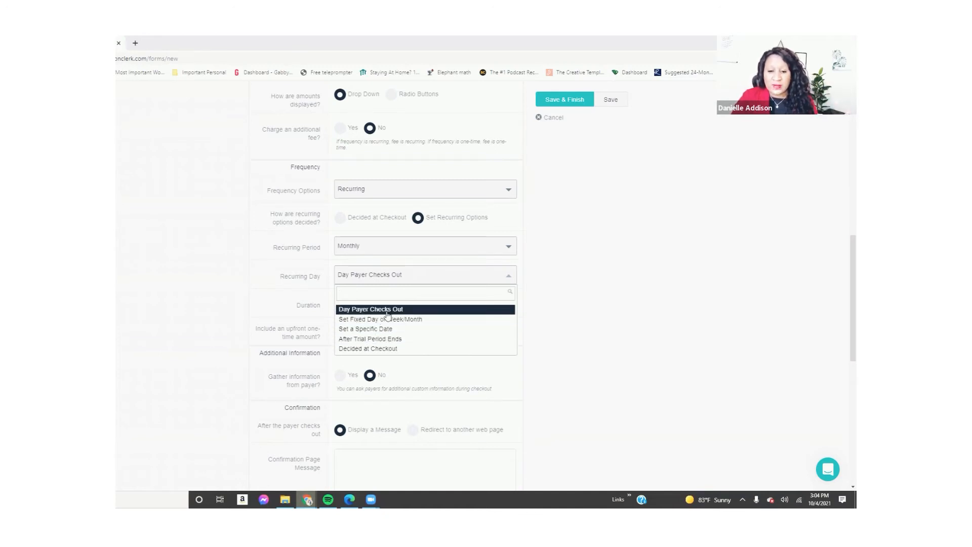
left_click(386, 310)
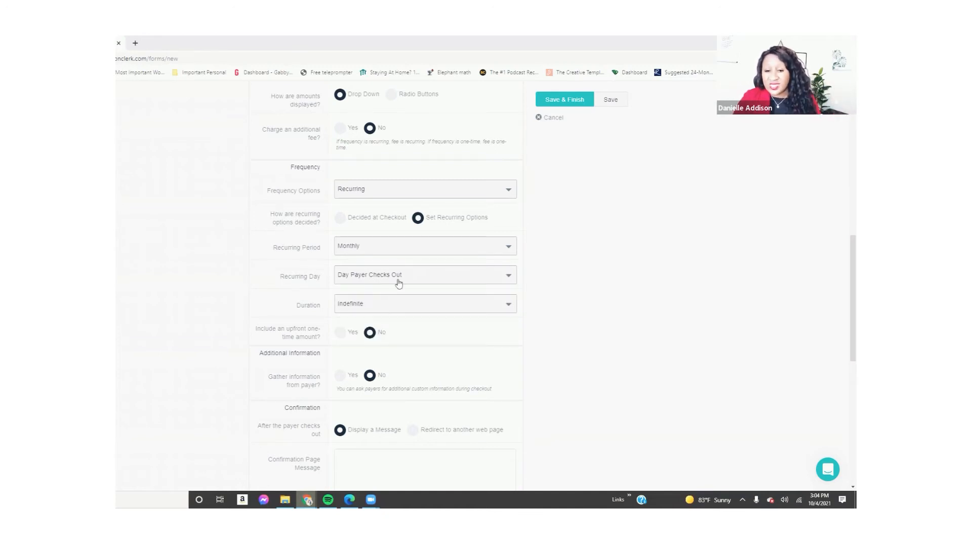
- Set the recurring plan's duration to Fixed Amount of Time with 3 periods
left_click(409, 312)
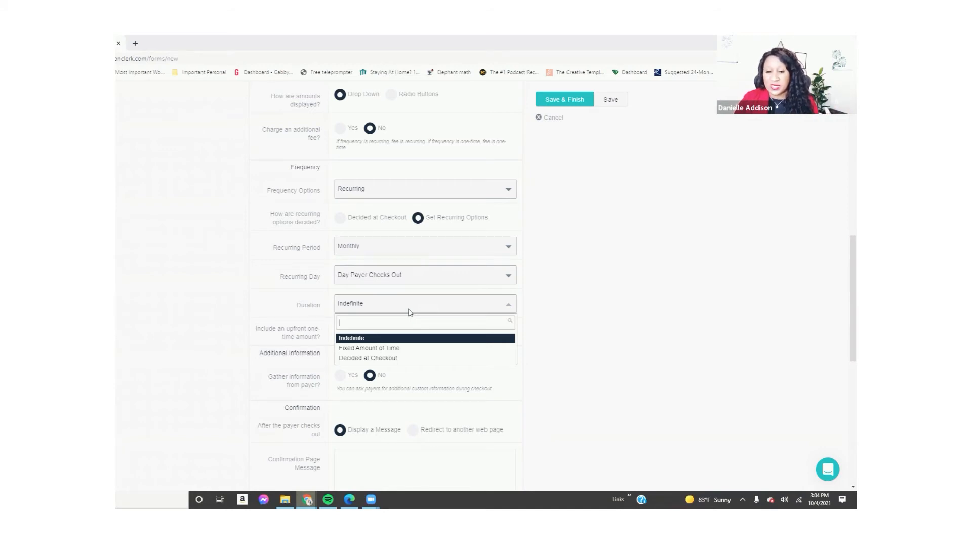
left_click(425, 348)
left_click(374, 332)
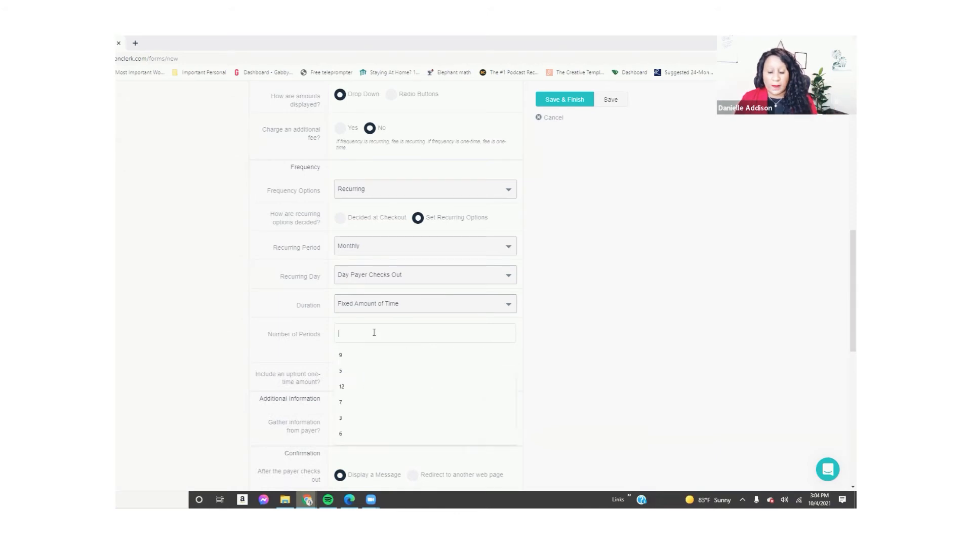
left_click(353, 417)
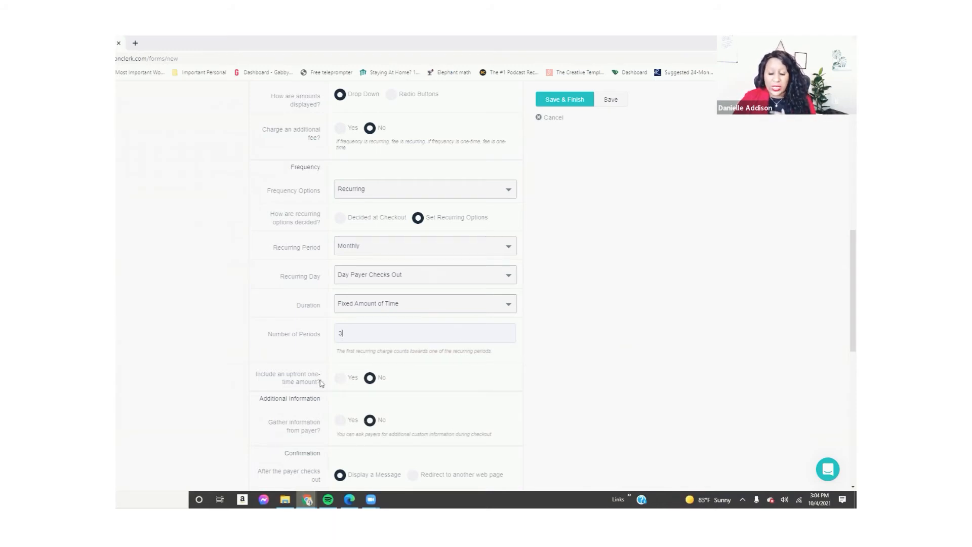
- Try the Set a Specific Date option for the recurring day and restore Day Payer Checks Out
scroll(844, 334, "down", 2)
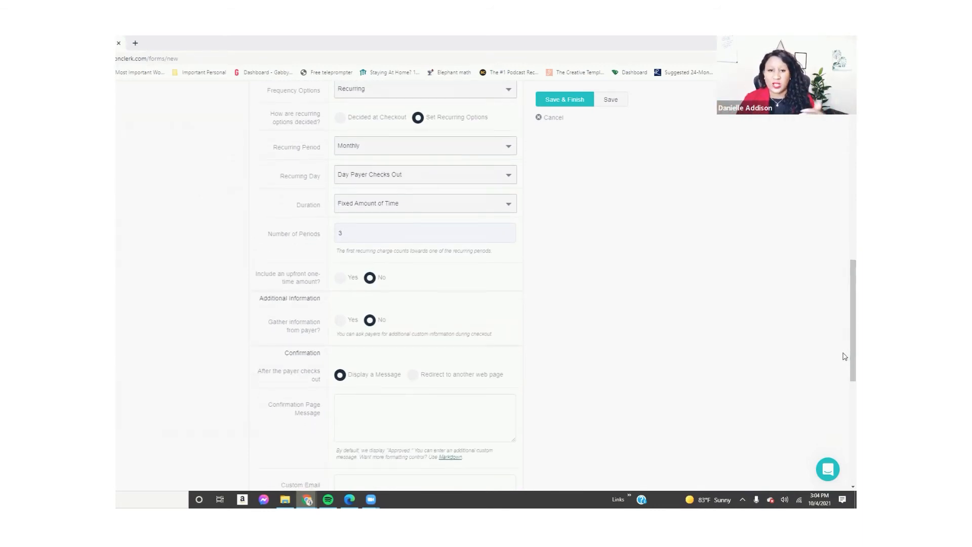
left_click(362, 181)
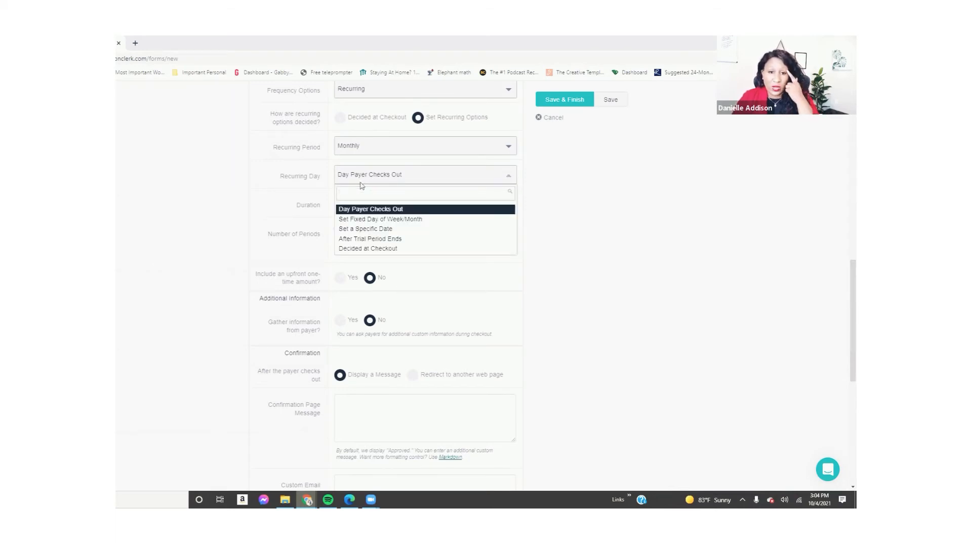
left_click(369, 228)
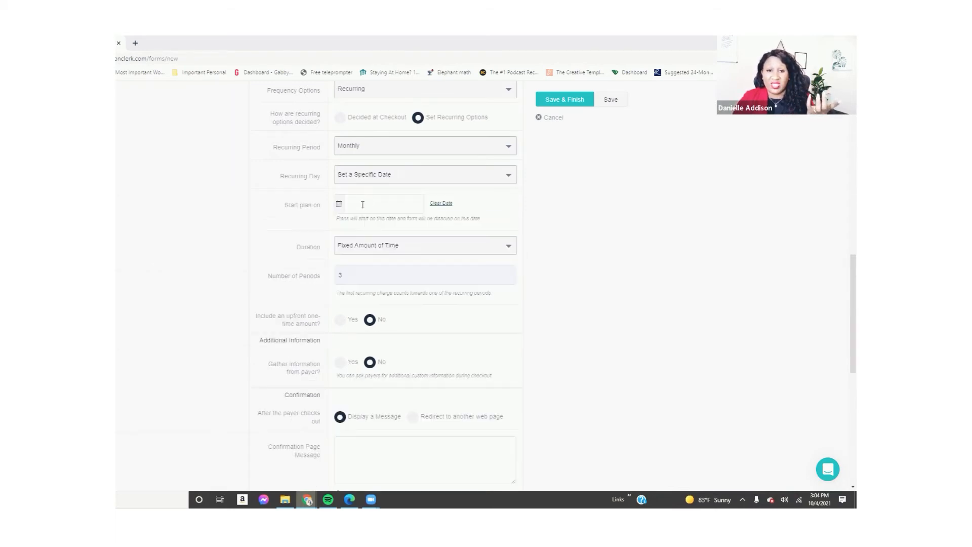
left_click(363, 203)
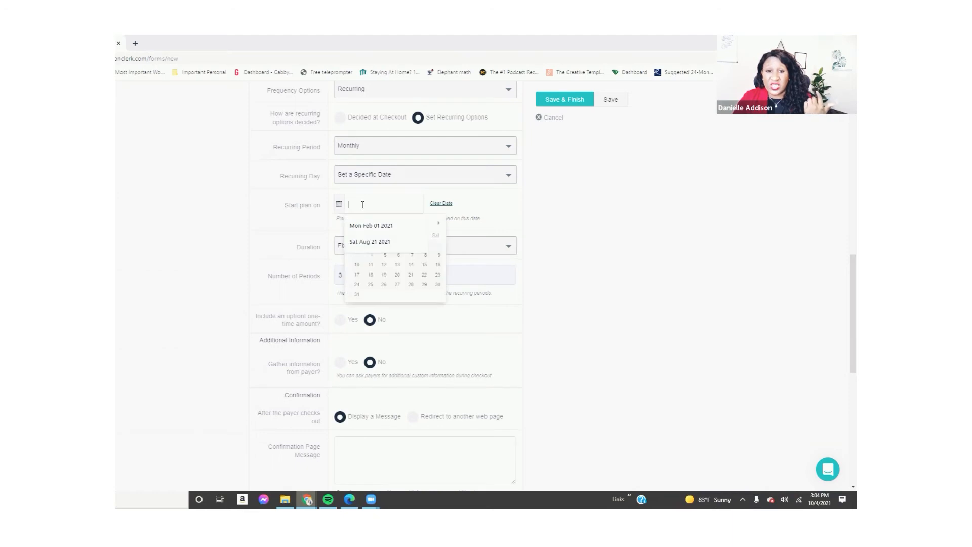
left_click(427, 175)
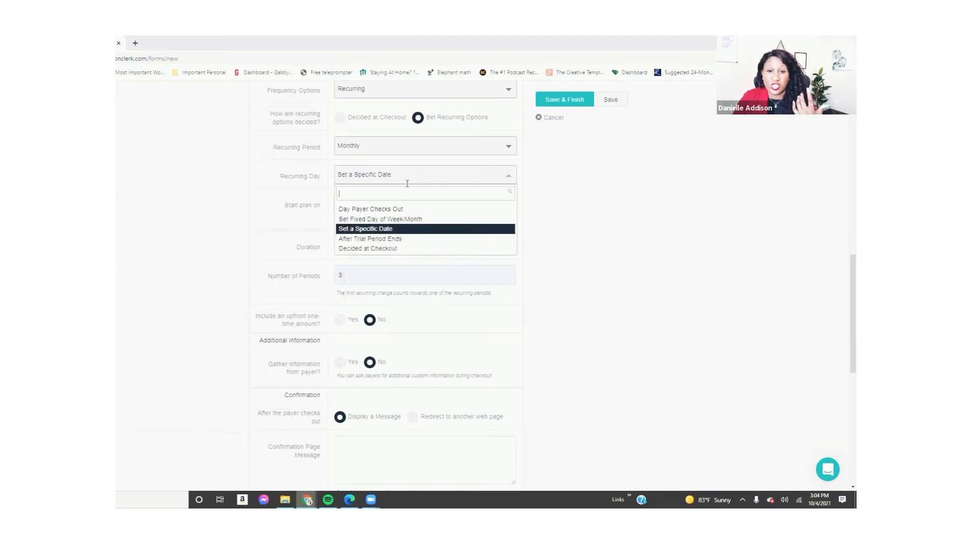
left_click(375, 211)
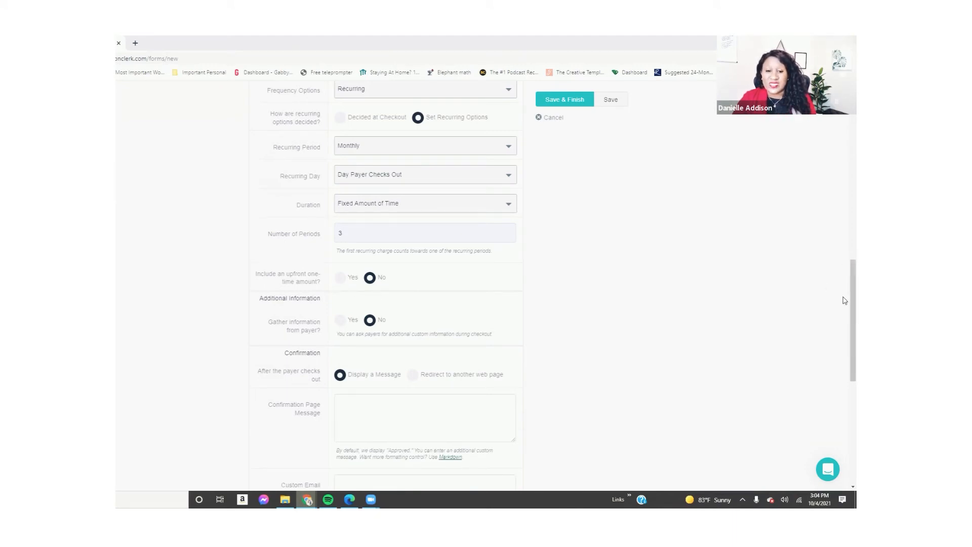
- Enter the confirmation page message "You did it! You're In!!!!"
scroll(844, 304, "down", 2)
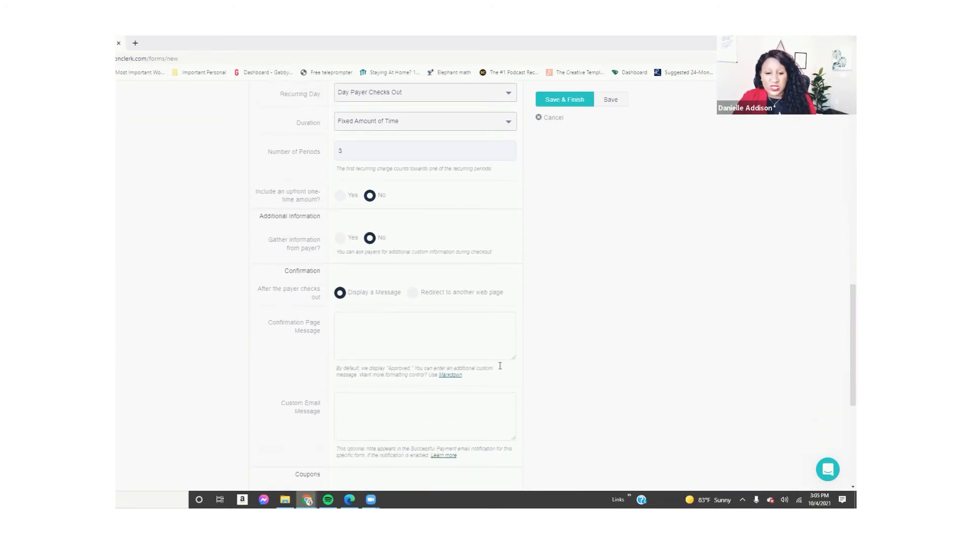
scroll(844, 354, "down", 4)
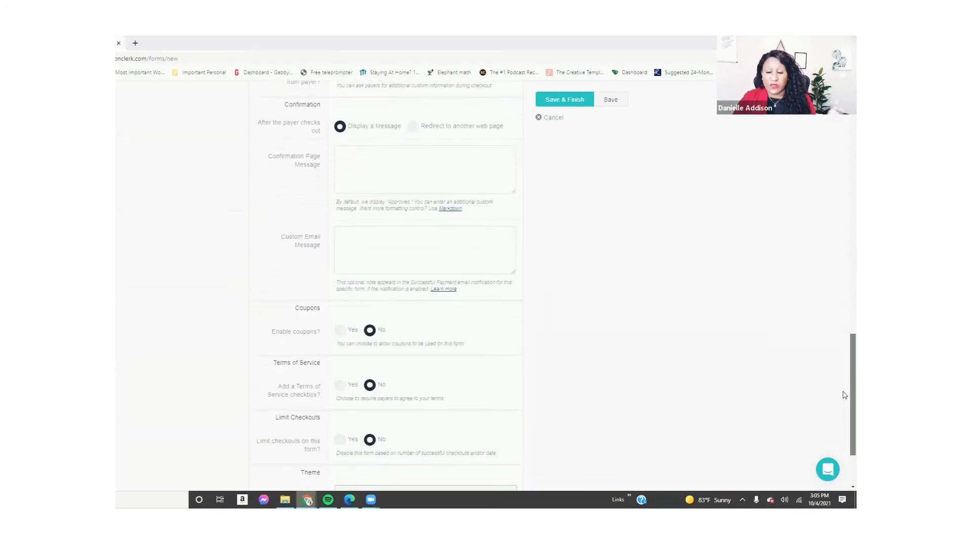
left_click(378, 190)
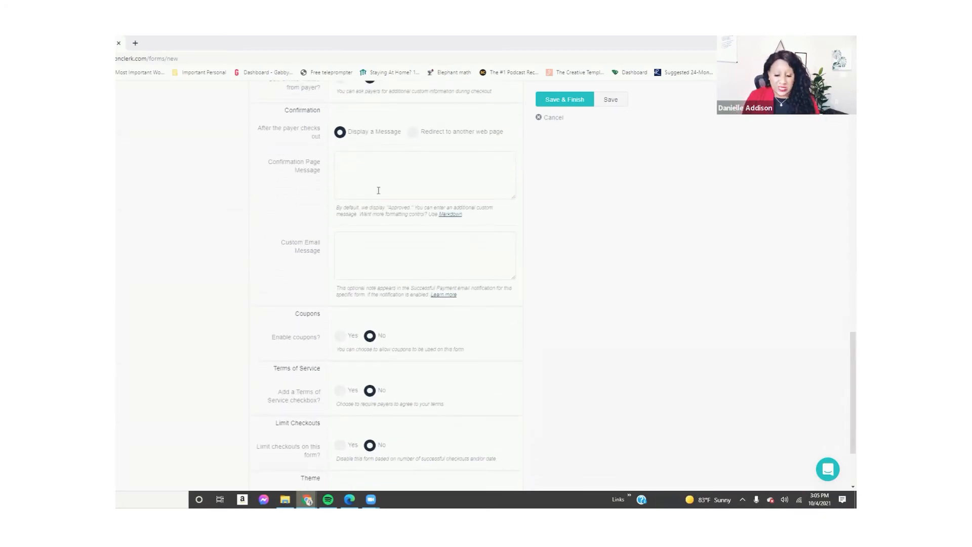
type("You did ")
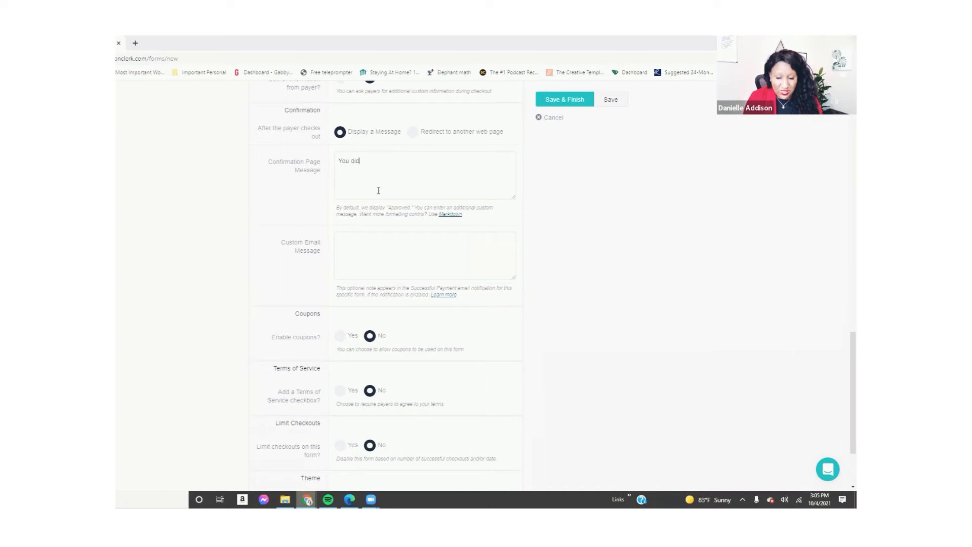
type("it! ")
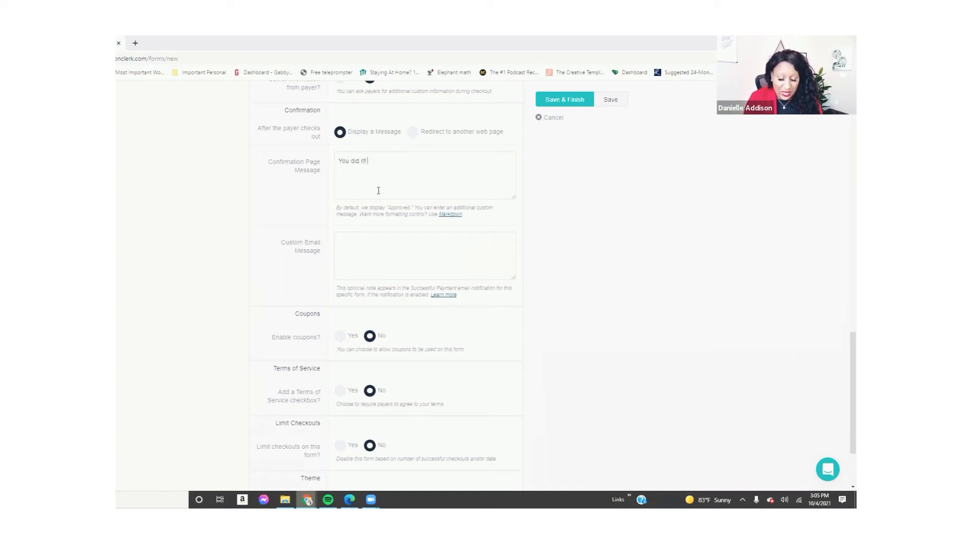
type("You're ")
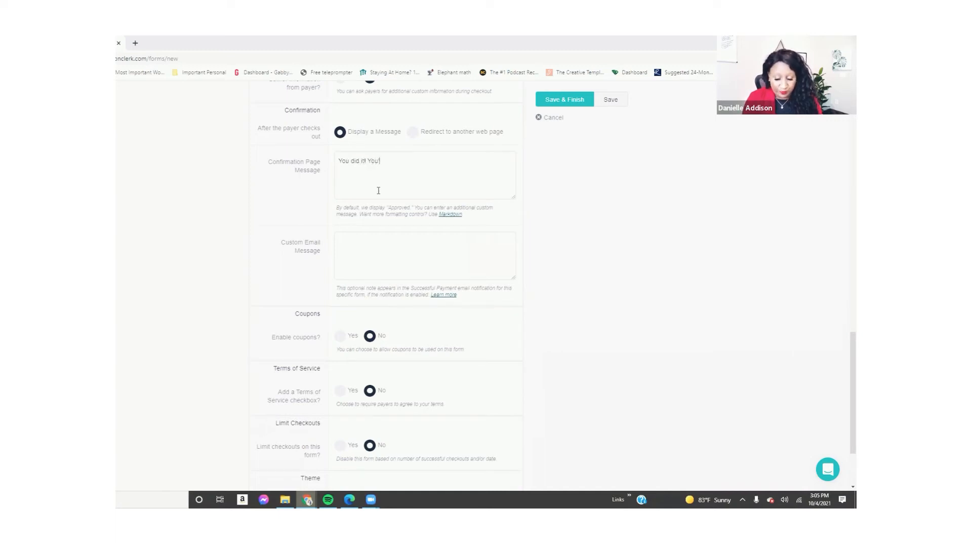
type("In!!!!")
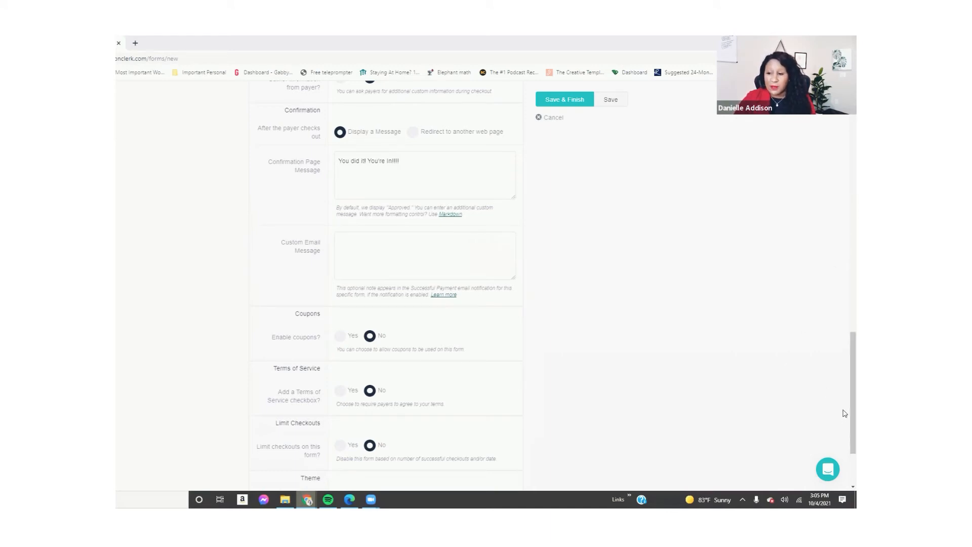
- Enable coupons on the form and add a Terms of Service checkbox supplied by link
left_click_drag(844, 403, 844, 421)
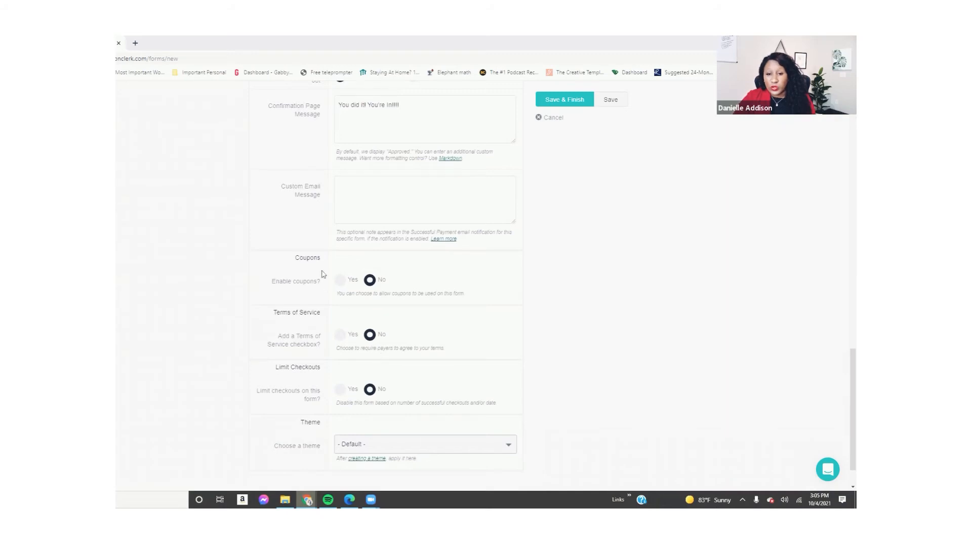
left_click(340, 280)
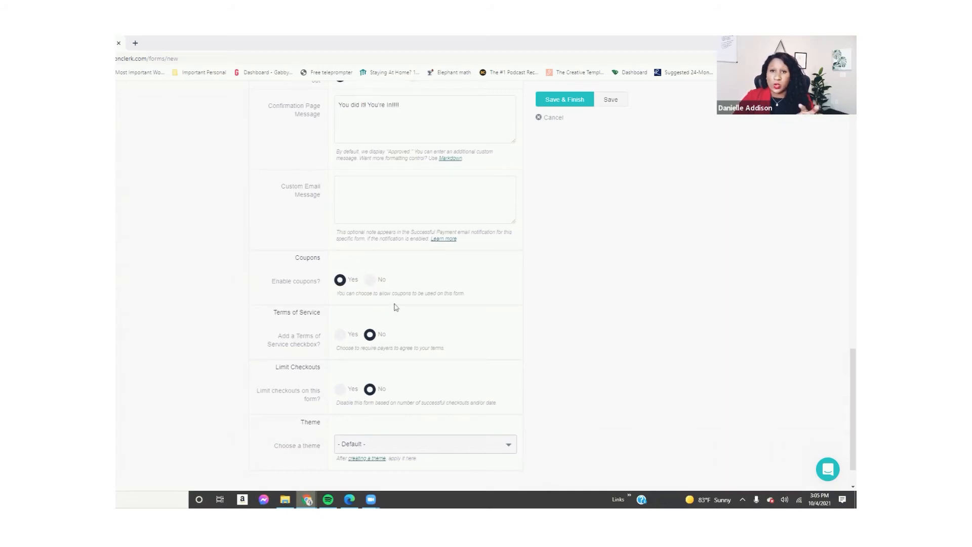
left_click(339, 336)
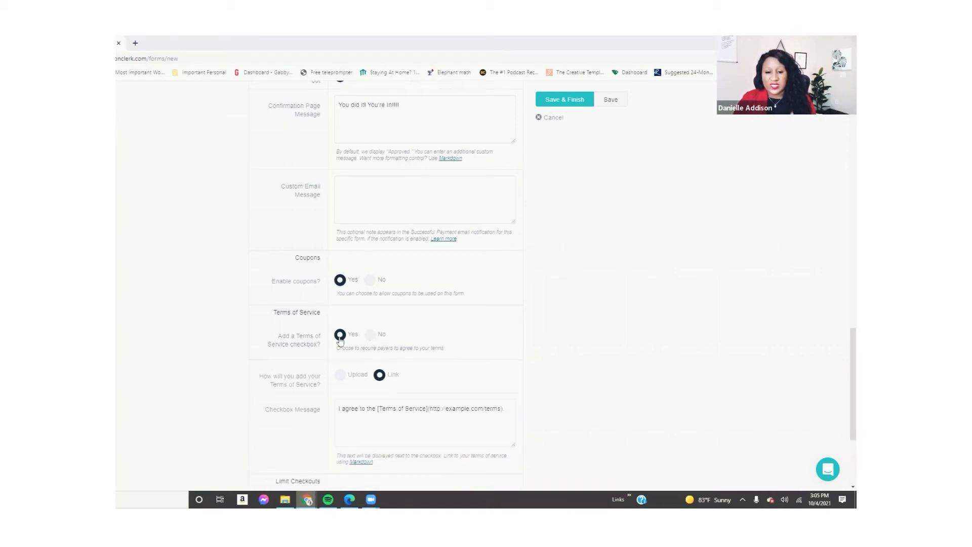
left_click(342, 378)
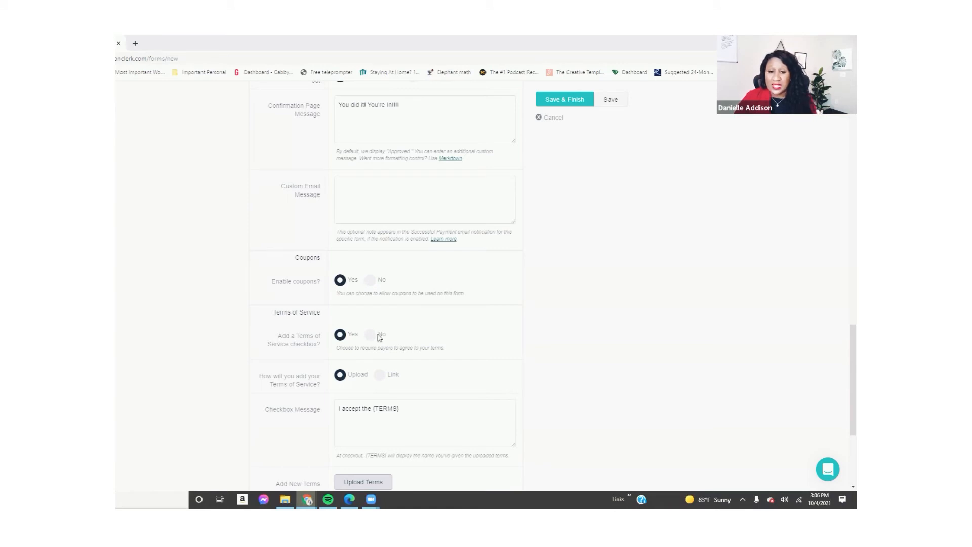
left_click(382, 377)
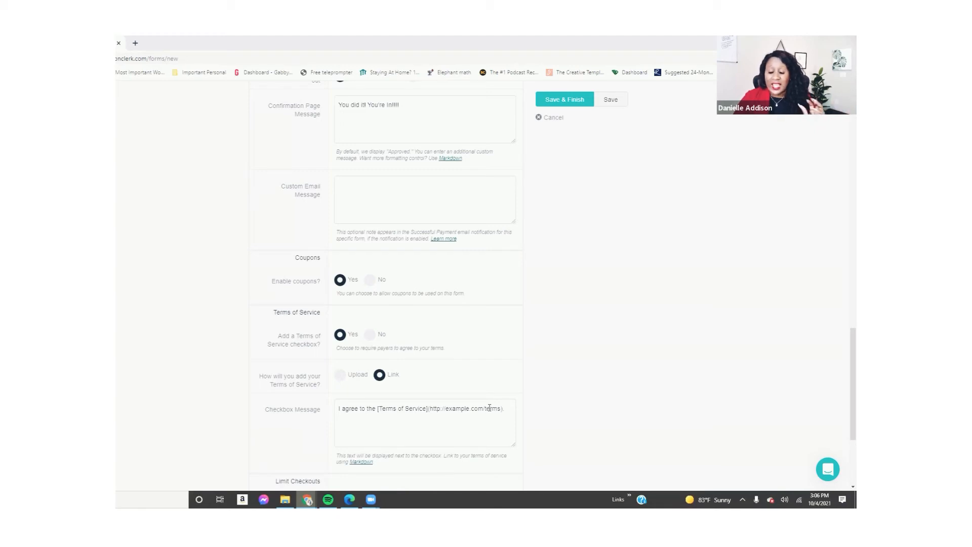
- Limit checkouts on the form to 10 successful checkouts
scroll(844, 355, "down", 3)
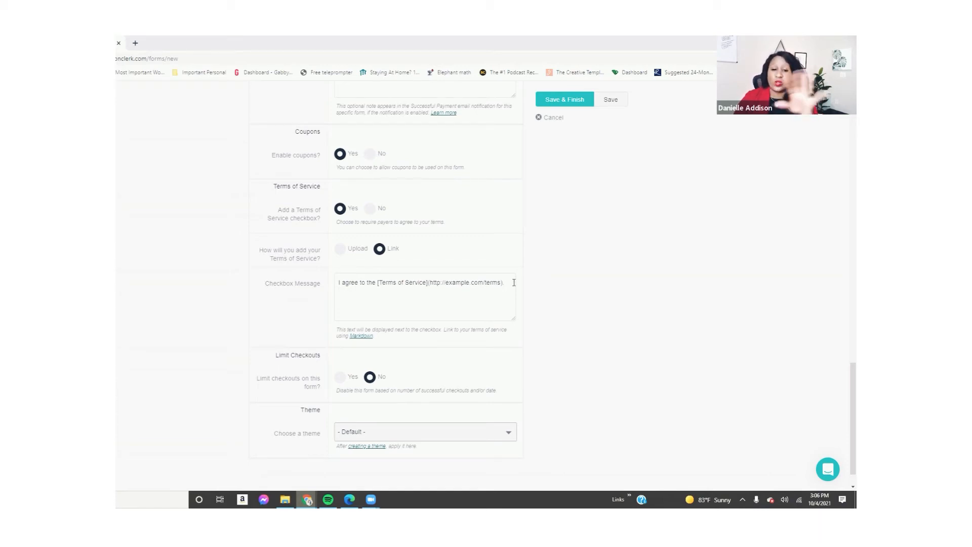
left_click(346, 382)
left_click(353, 419)
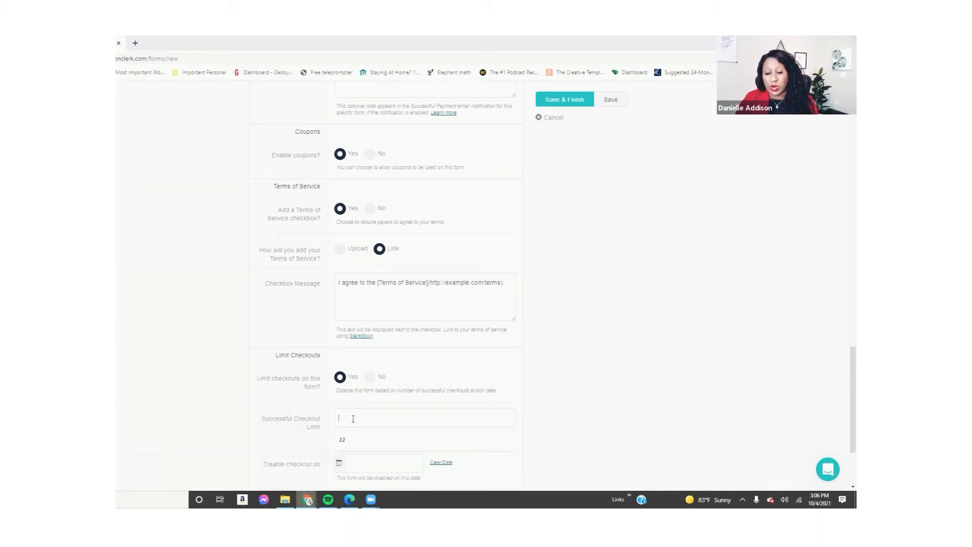
type("10")
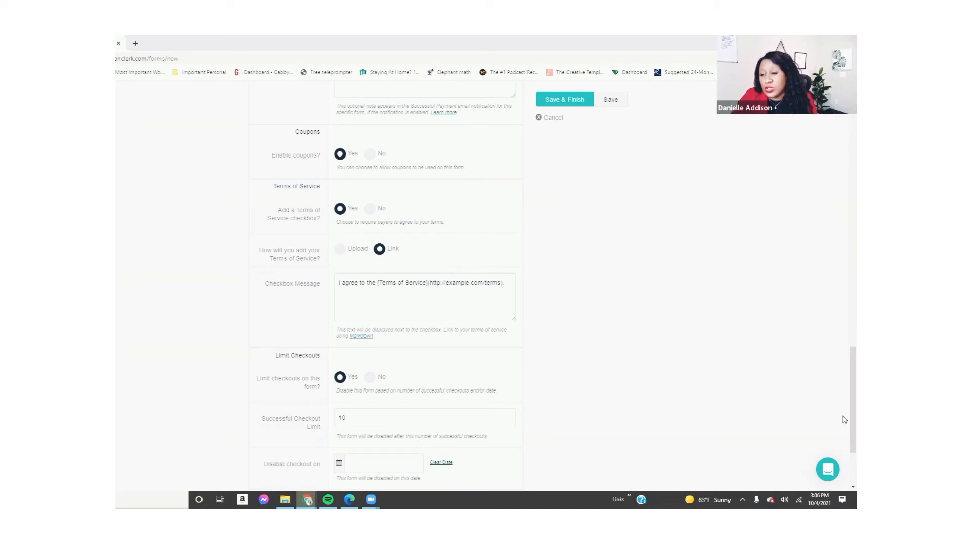
scroll(844, 421, "down", 3)
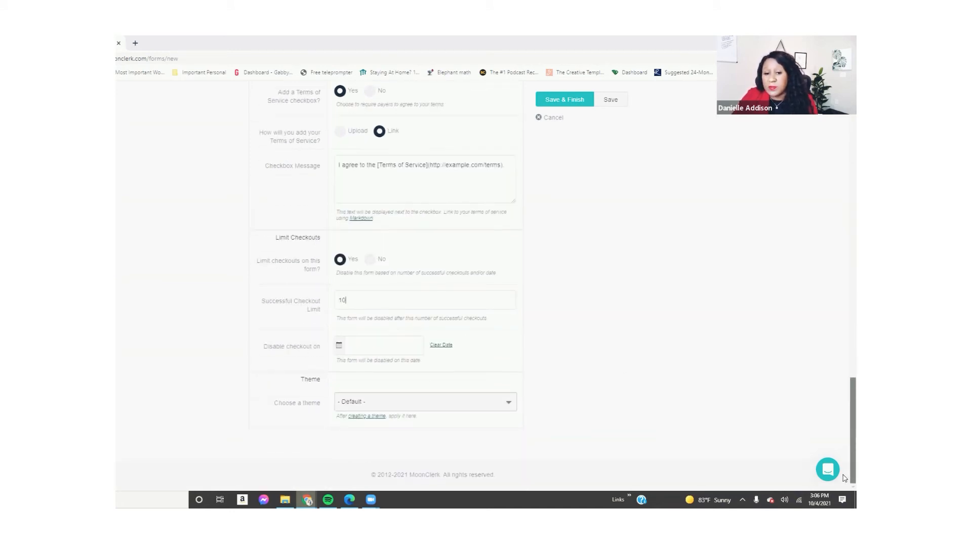
left_click(391, 348)
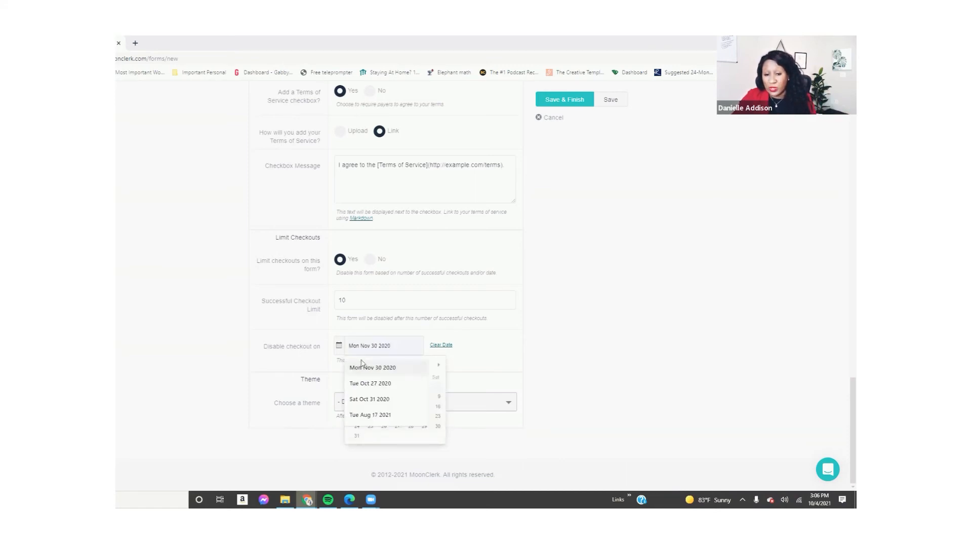
left_click(482, 344)
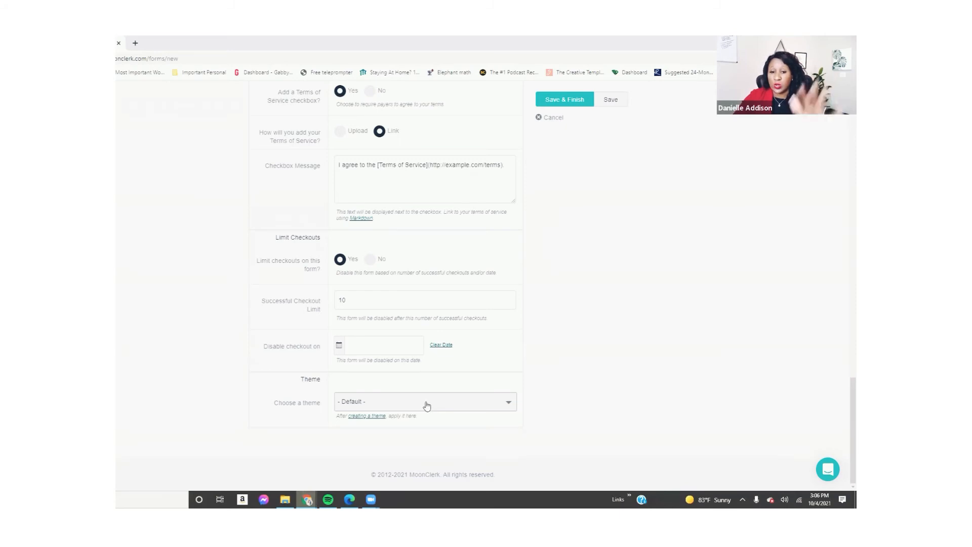
left_click(387, 350)
left_click(494, 365)
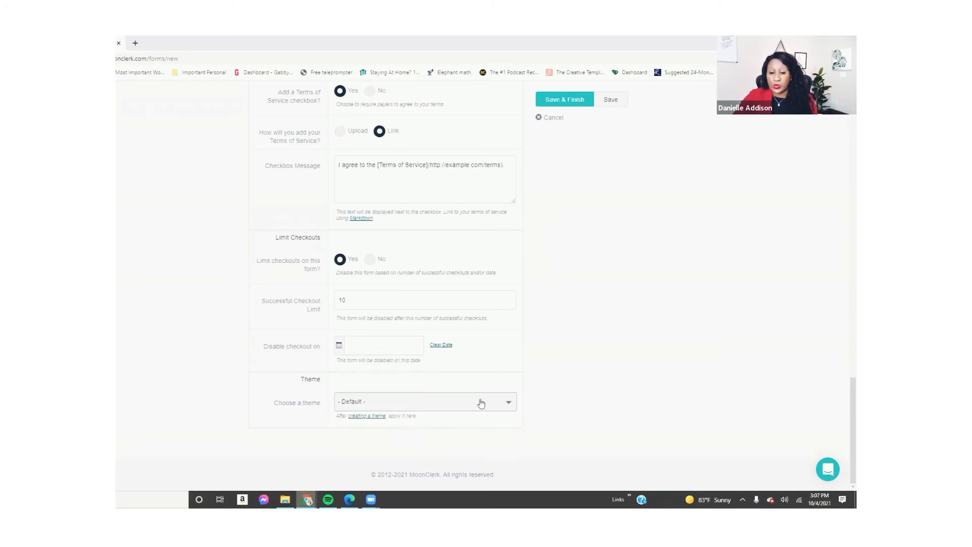
- Apply the Mindset With Ease theme to the payment form and save the finished form
left_click(480, 401)
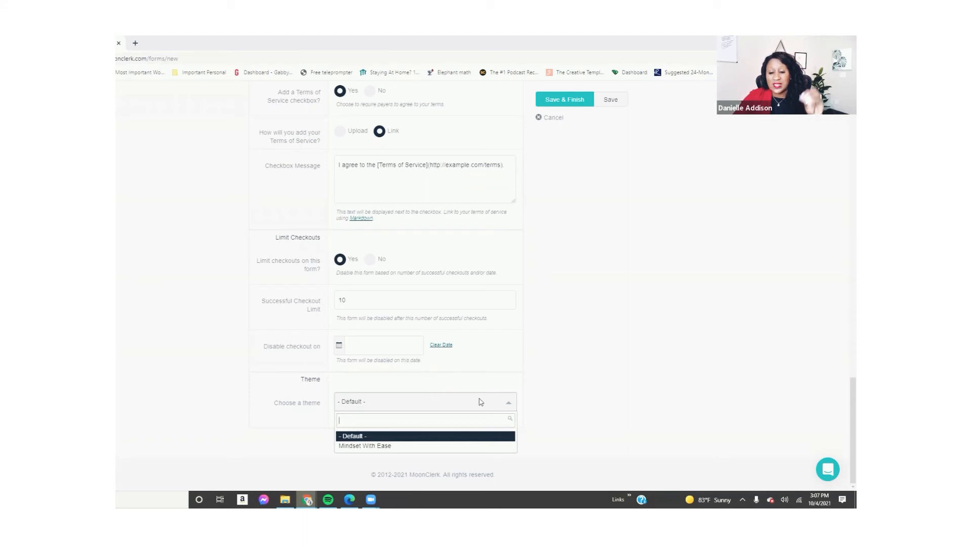
left_click(381, 448)
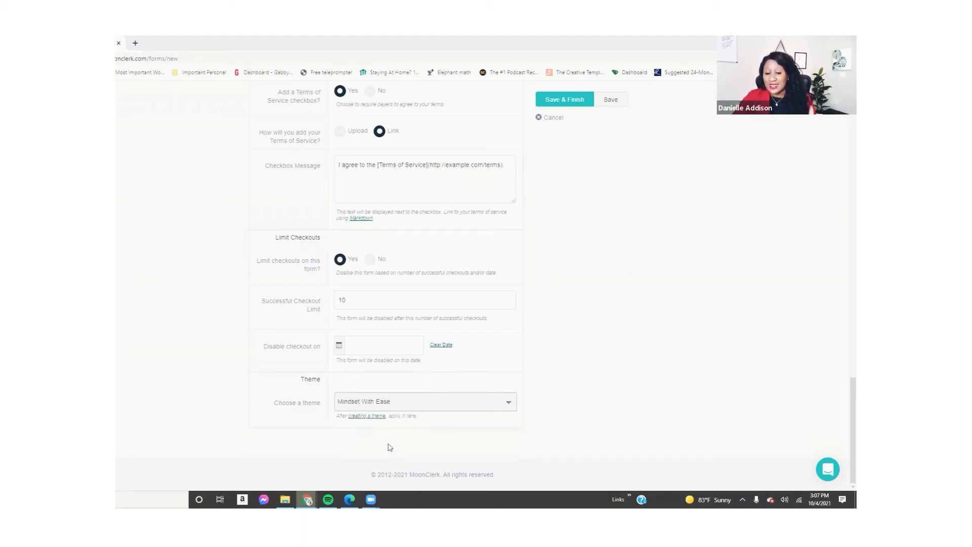
left_click_drag(844, 417, 844, 106)
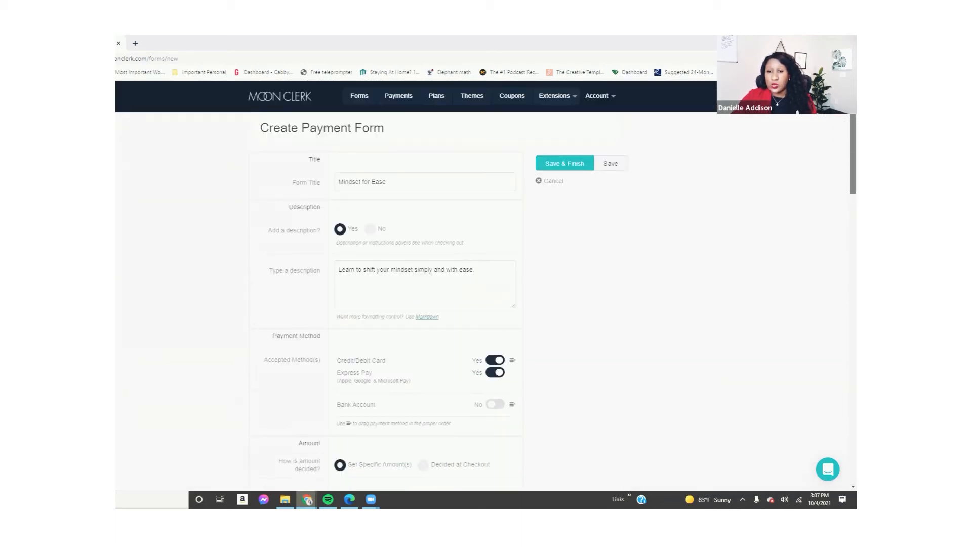
left_click(565, 169)
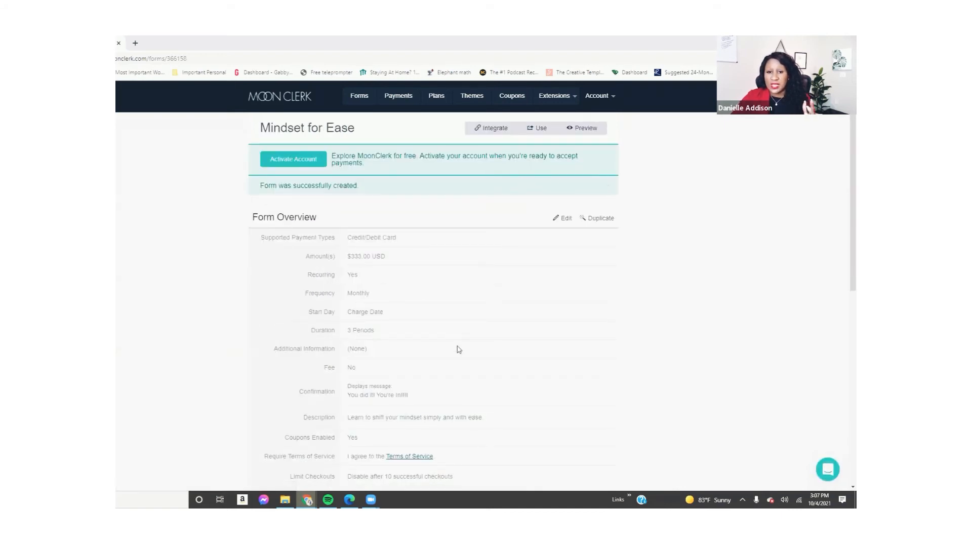
- Preview the checkout page of the Mindset for Ease form and return to its overview
left_click(600, 137)
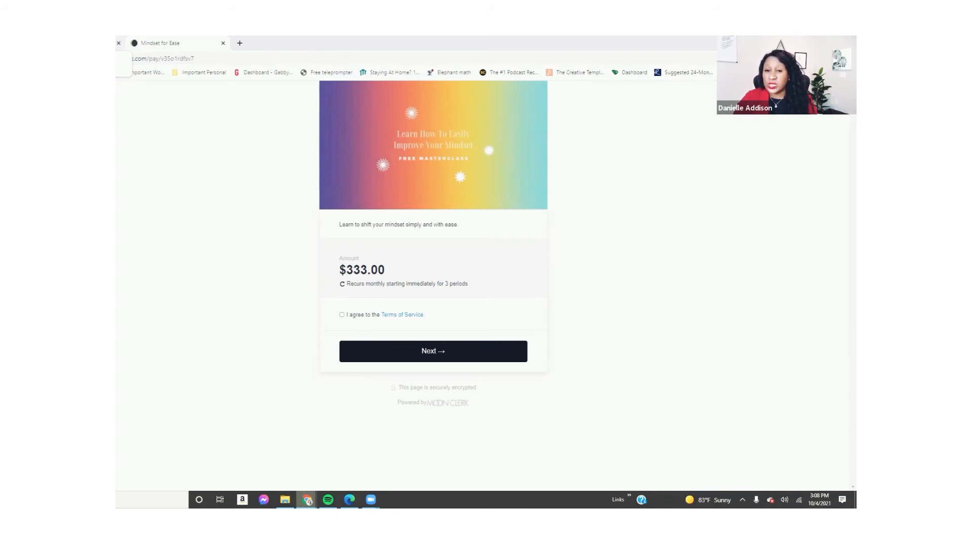
left_click(97, 43)
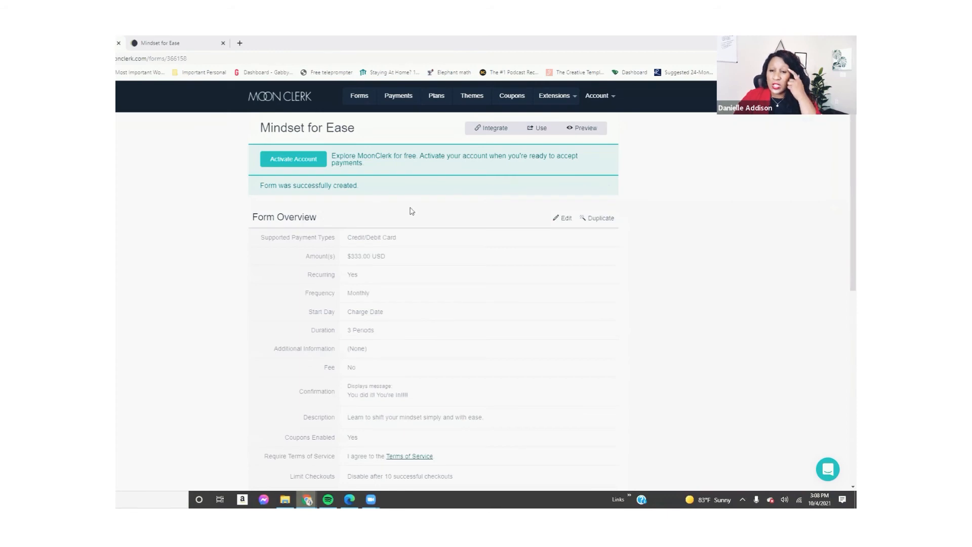
- Review the Payer Portal settings for theme and payer permissions, then return to the form overview
left_click(618, 98)
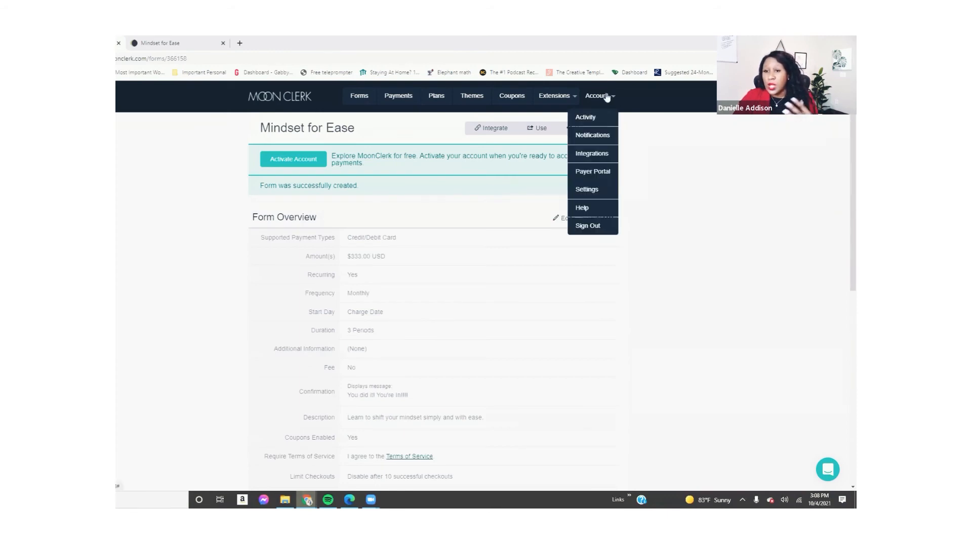
left_click(586, 171)
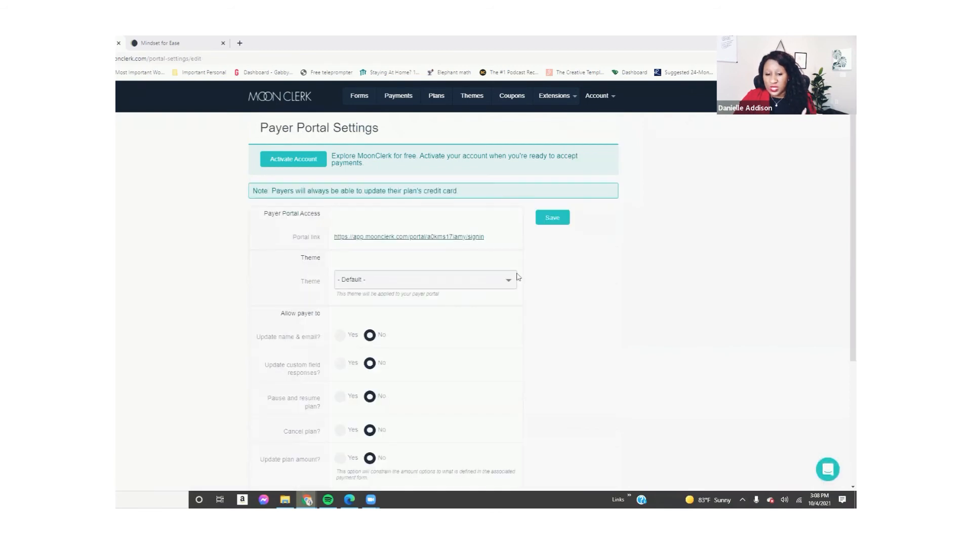
scroll(844, 222, "down", 3)
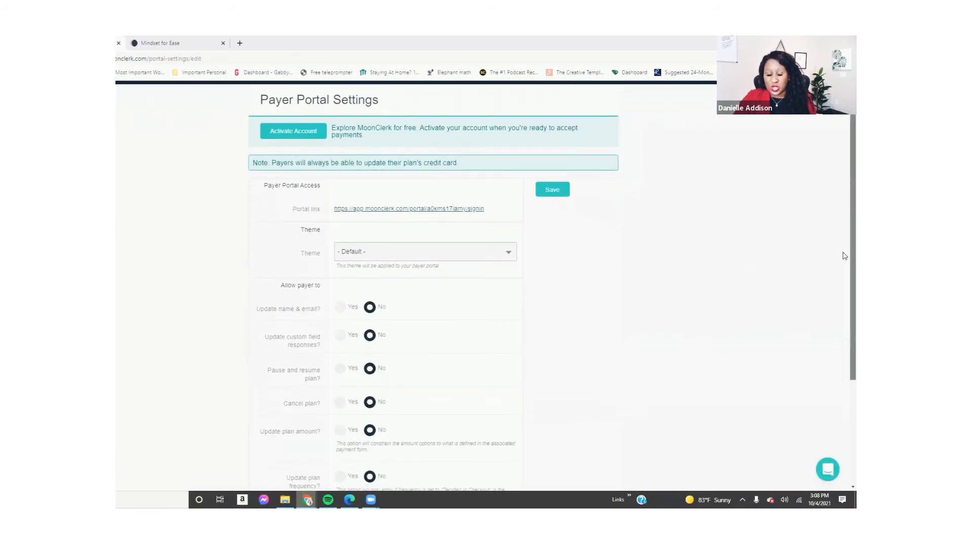
scroll(845, 349, "down", 1)
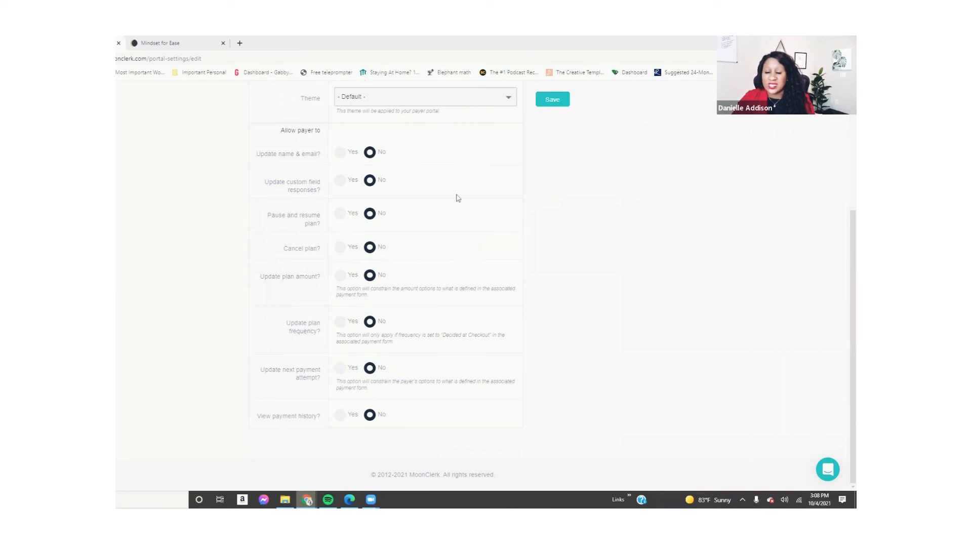
left_click_drag(851, 341, 852, 247)
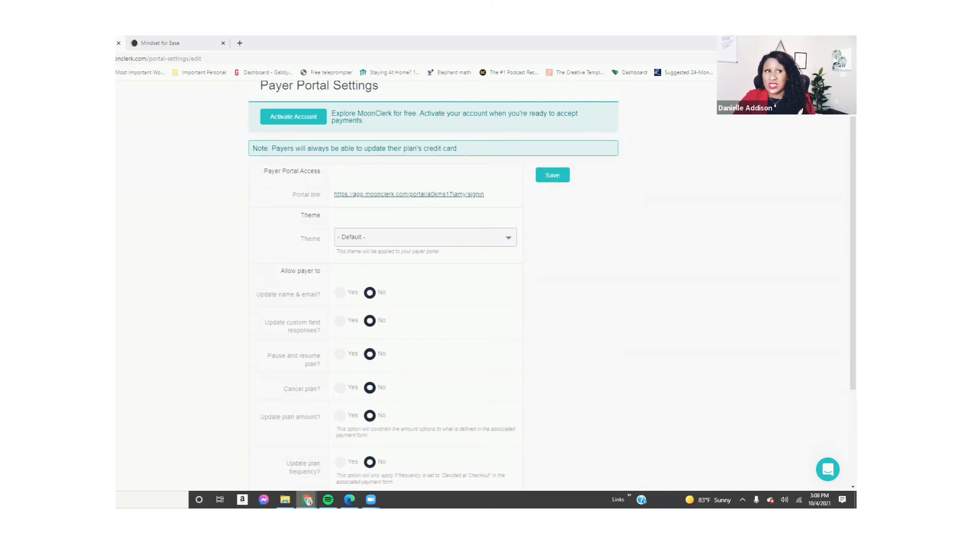
key("alt+Left")
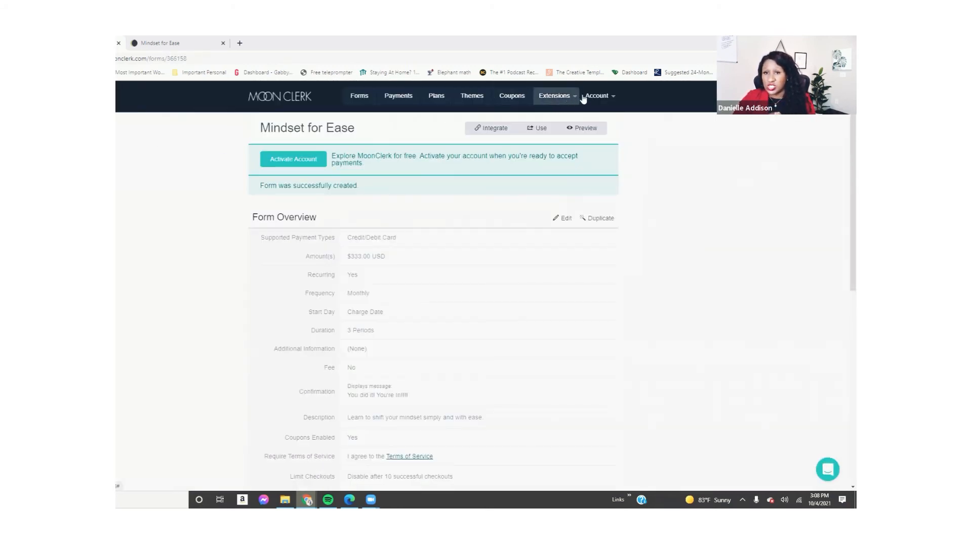
- Look through the analytics and email marketing services offered in the account integrations
left_click(605, 99)
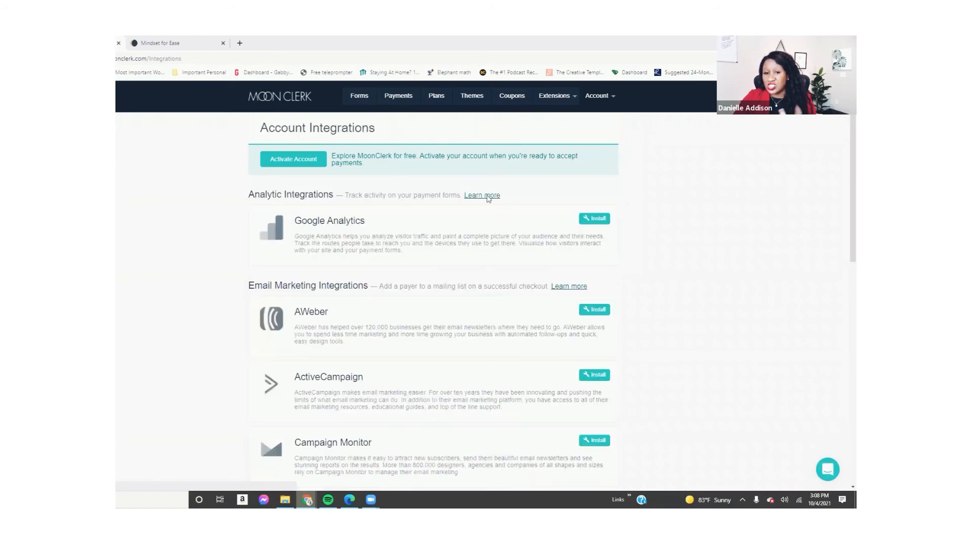
scroll(846, 278, "down", 5)
scroll(845, 436, "down", 5)
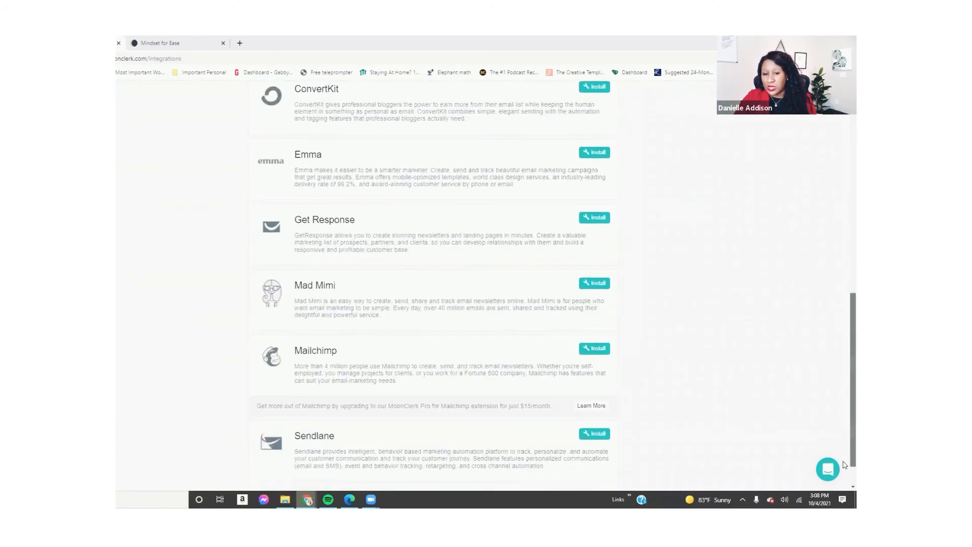
scroll(844, 451, "up", 10)
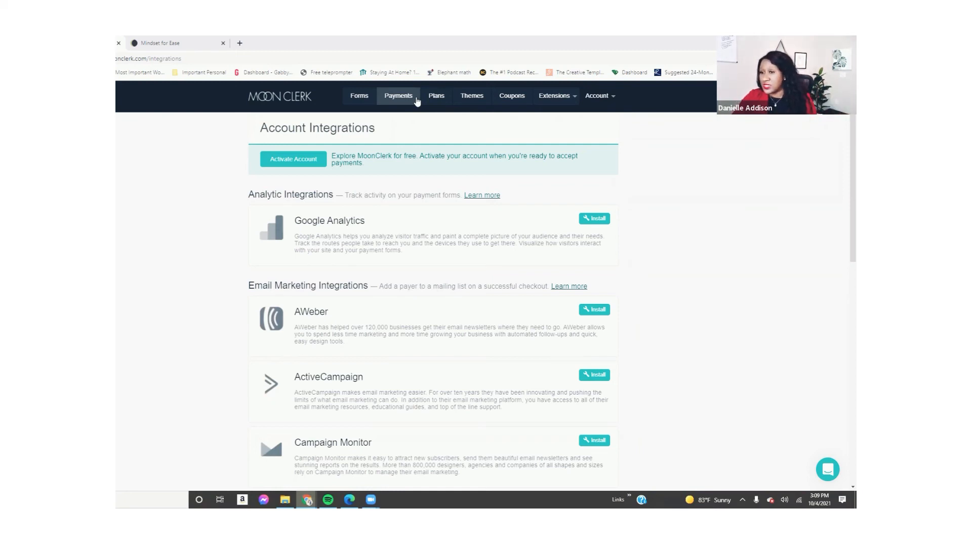
- Duplicate the Mindset for Ease form from the list of payment forms
left_click(370, 99)
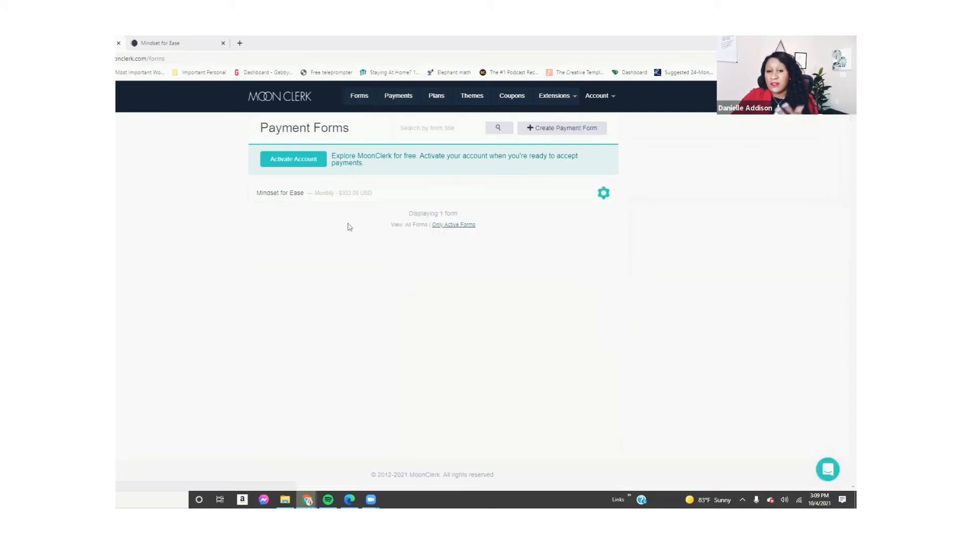
left_click(604, 198)
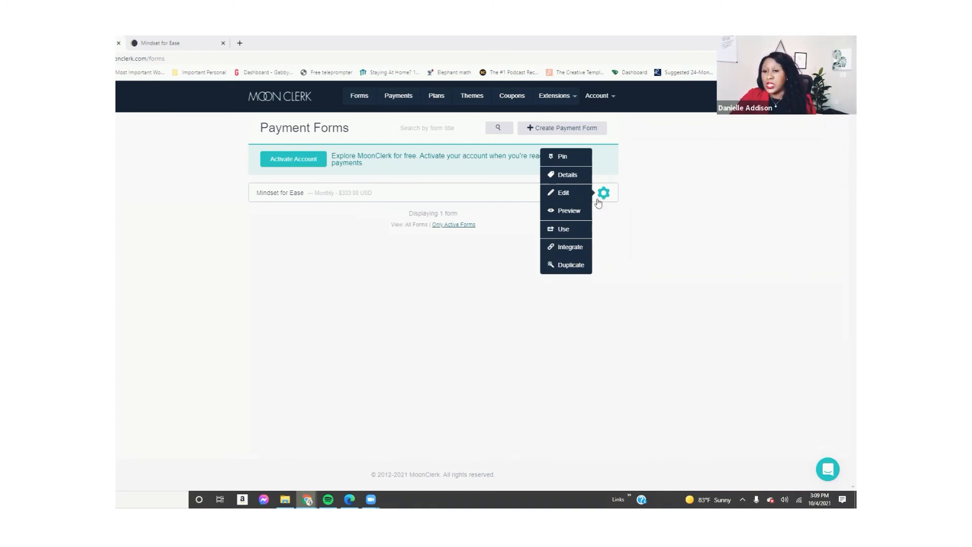
left_click(563, 266)
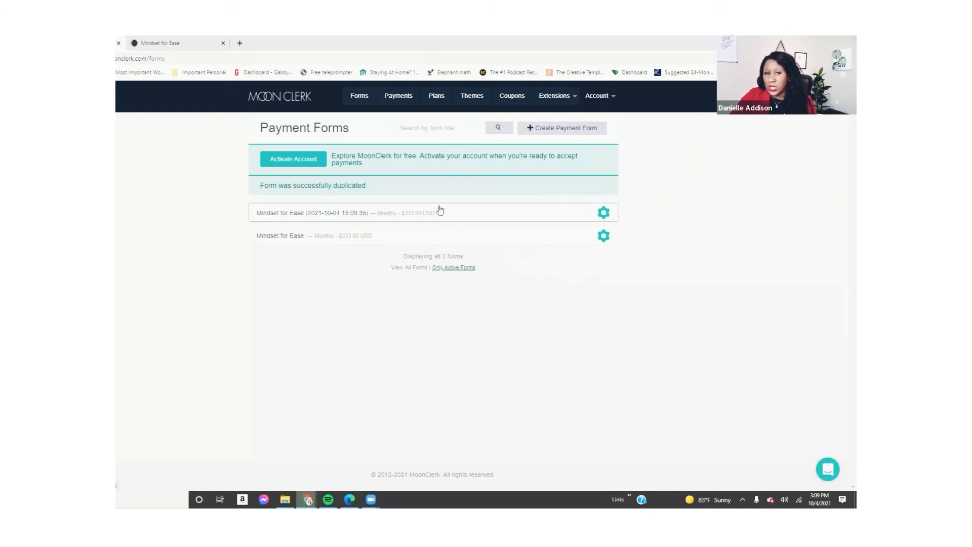
- Open the duplicated form for editing and change its title to "Mindset for Ease Pay In Full"
left_click(603, 213)
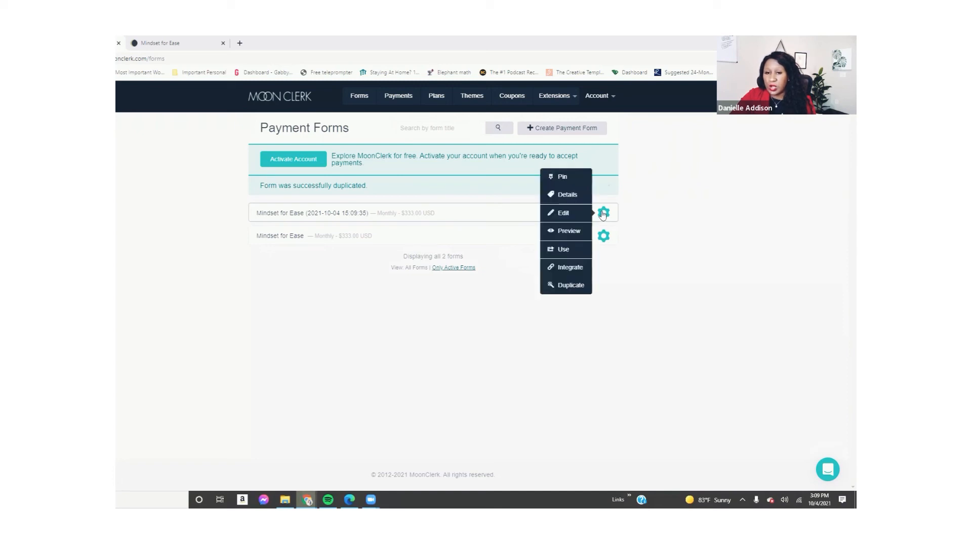
left_click(573, 215)
left_click_drag(452, 214, 385, 207)
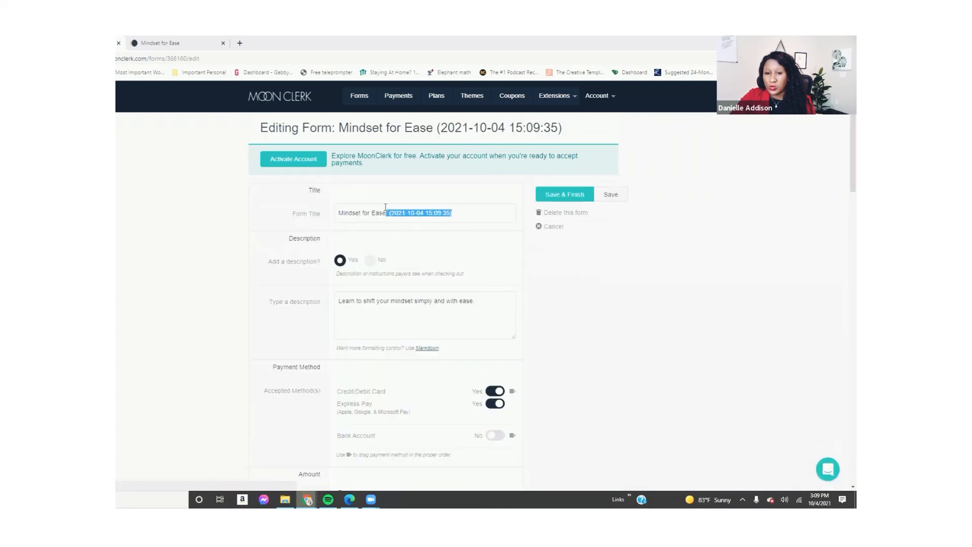
key("BackSpace")
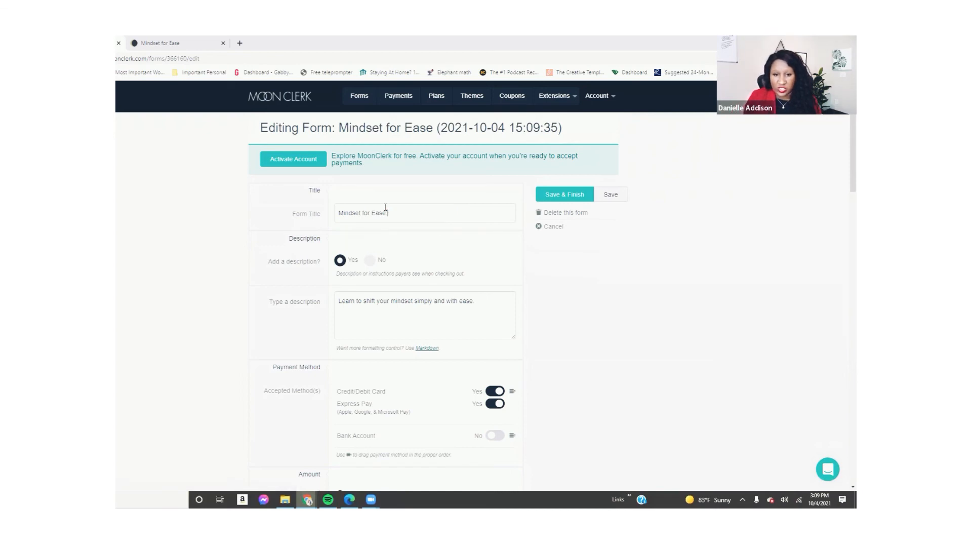
type("Pay In")
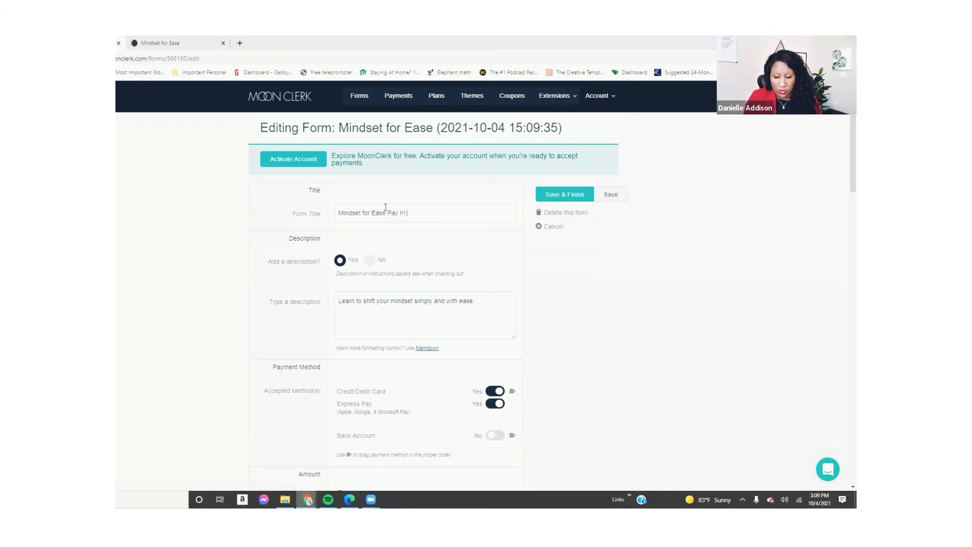
type(" Full")
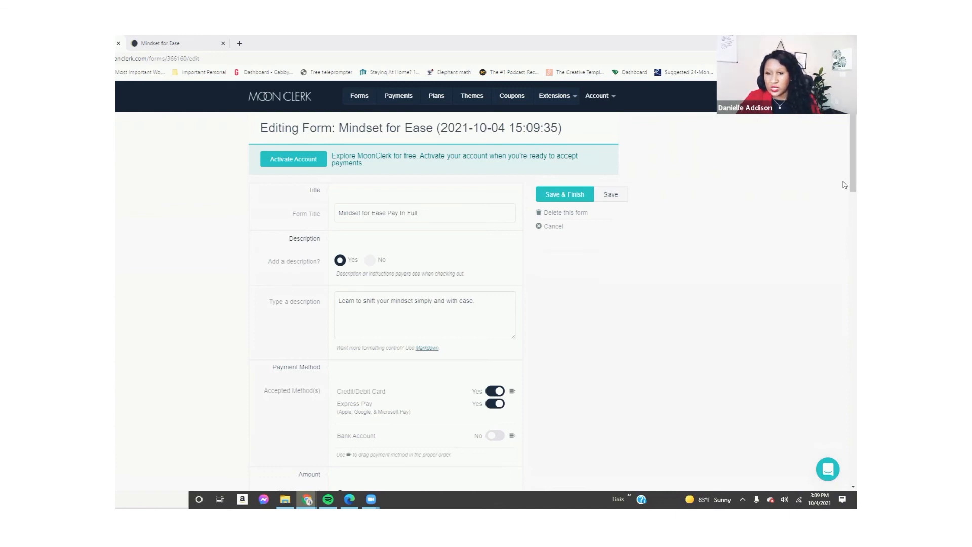
- Replace the form's $333.00 amount with a new amount of 800.00 and set the frequency to One Time
scroll(844, 223, "down", 1)
scroll(844, 223, "down", 8)
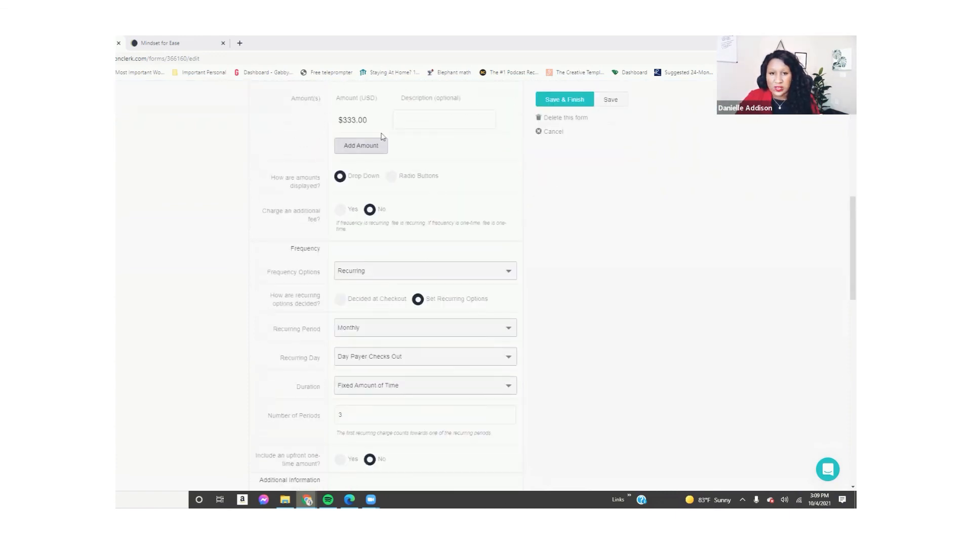
left_click(360, 147)
left_click_drag(363, 147, 315, 137)
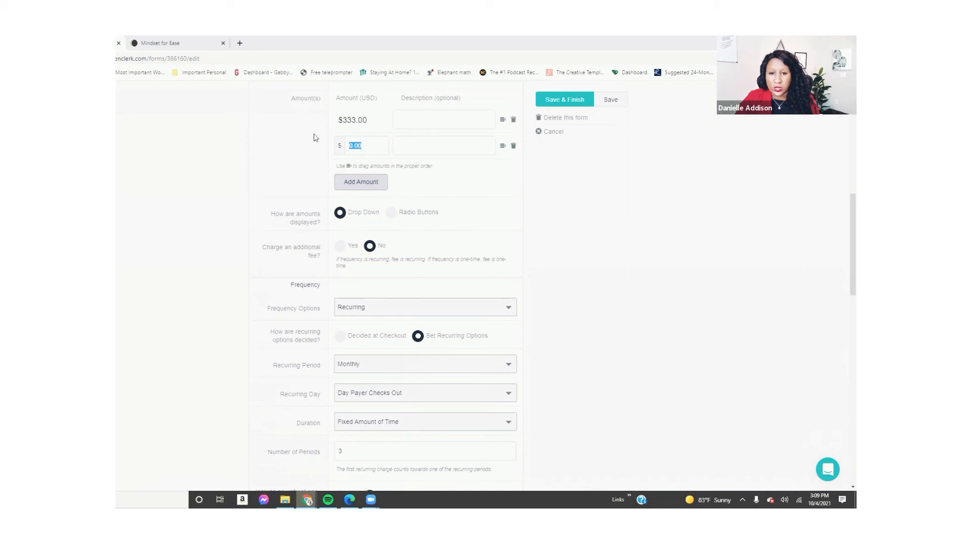
key("BackSpace")
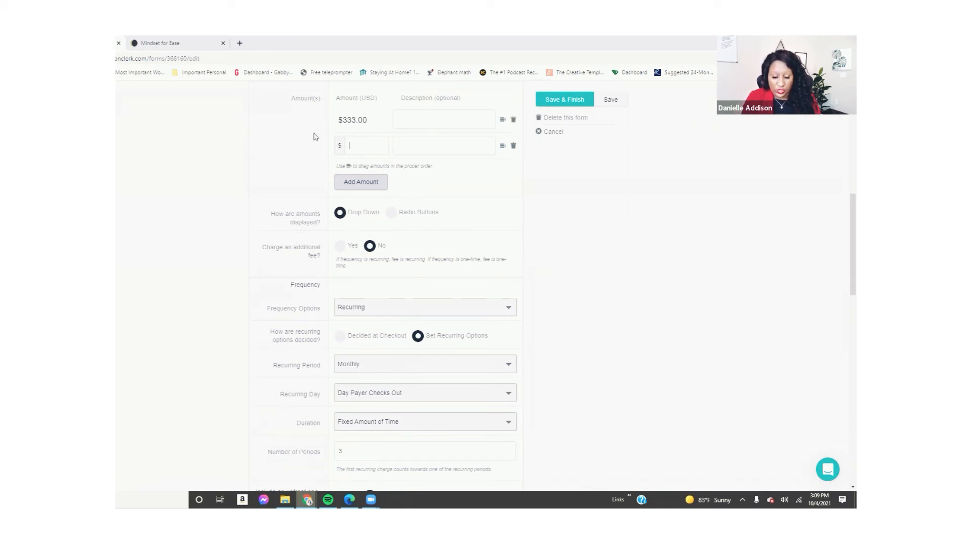
type("800")
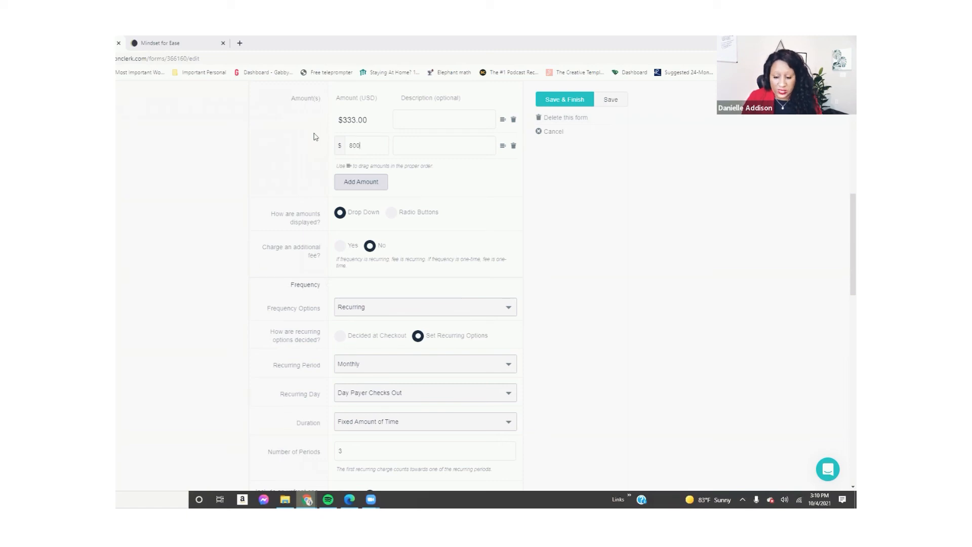
type(".00")
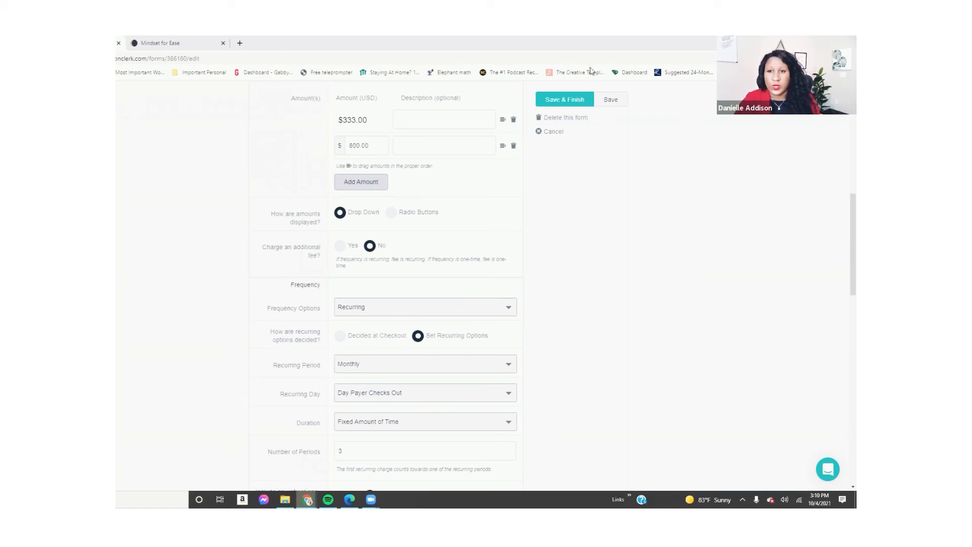
left_click(514, 121)
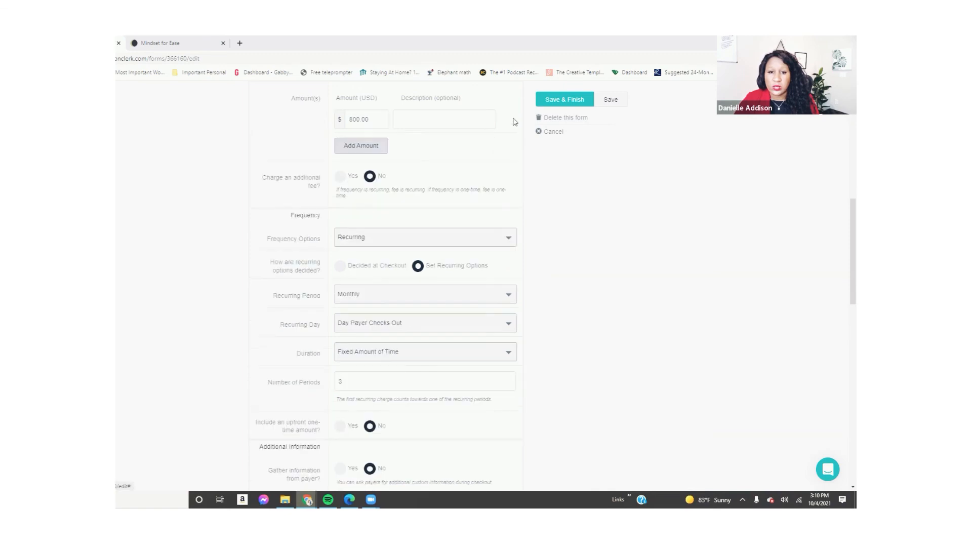
left_click(371, 242)
left_click(369, 264)
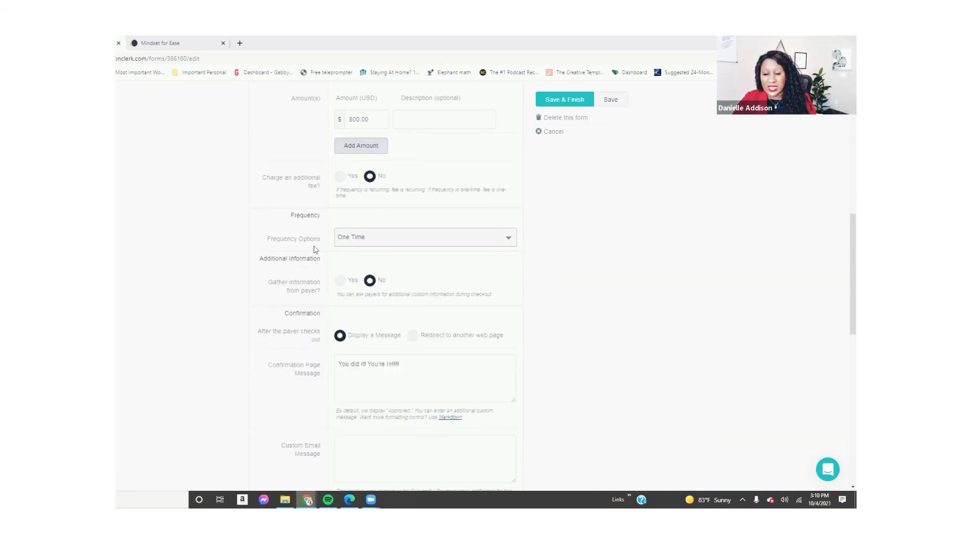
- Check the remaining settings of the pay-in-full form, save it and preview its checkout page
scroll(845, 310, "down", 1)
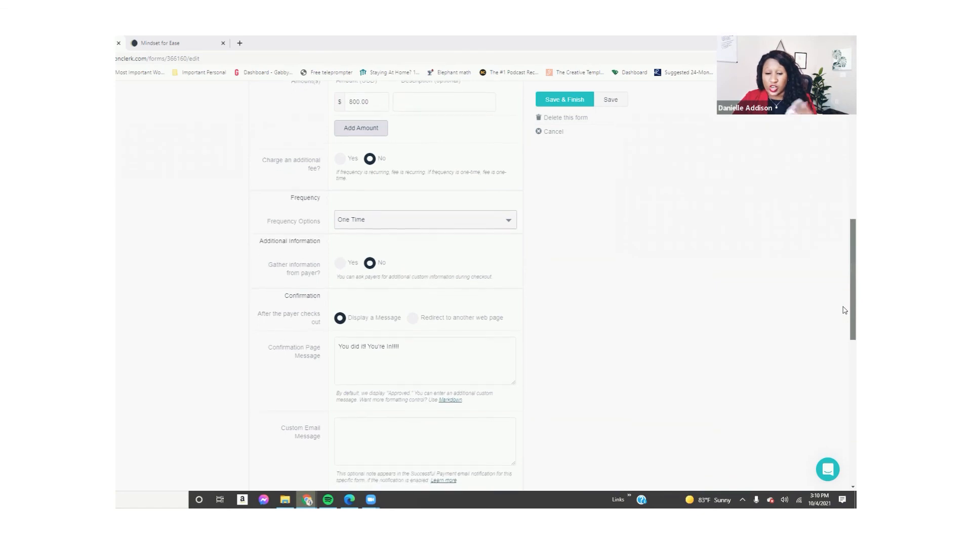
scroll(845, 310, "down", 10)
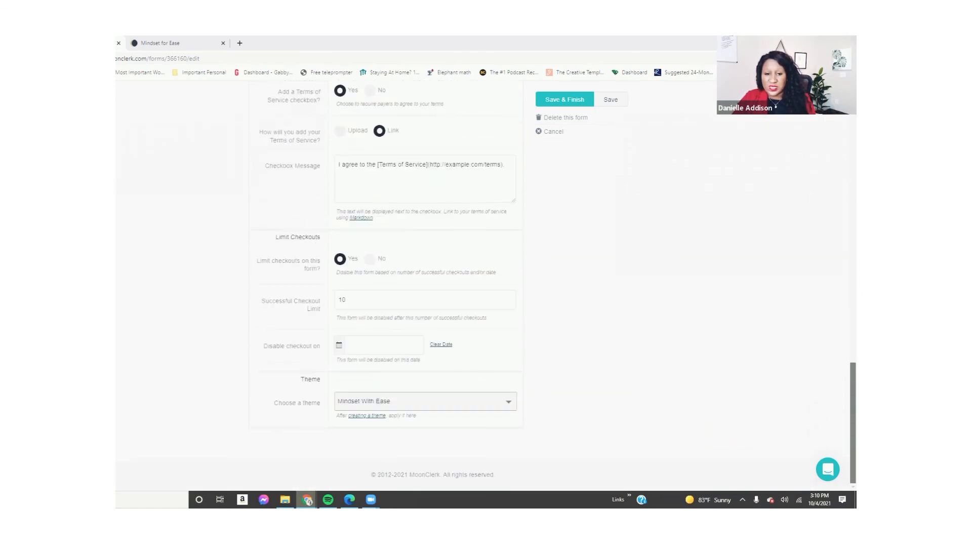
left_click_drag(845, 474, 844, 217)
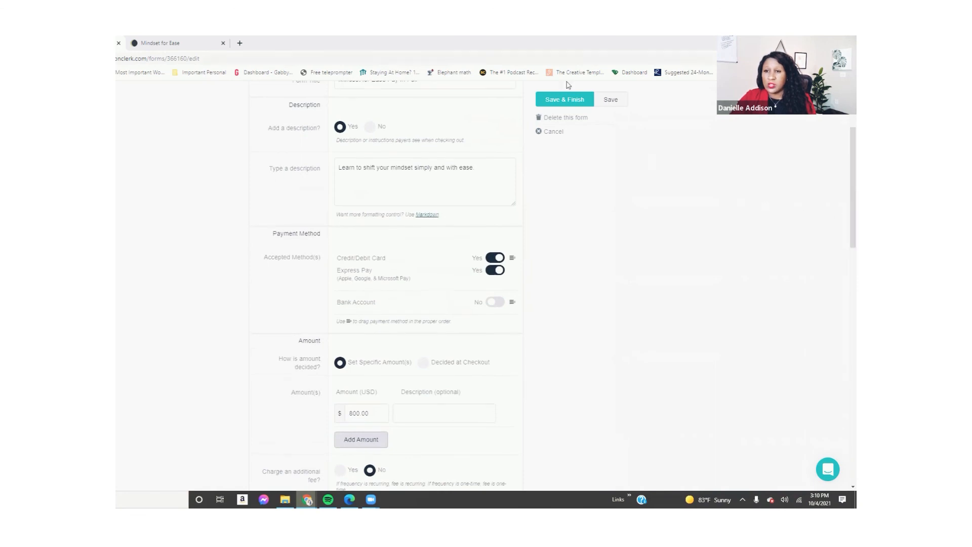
left_click(569, 100)
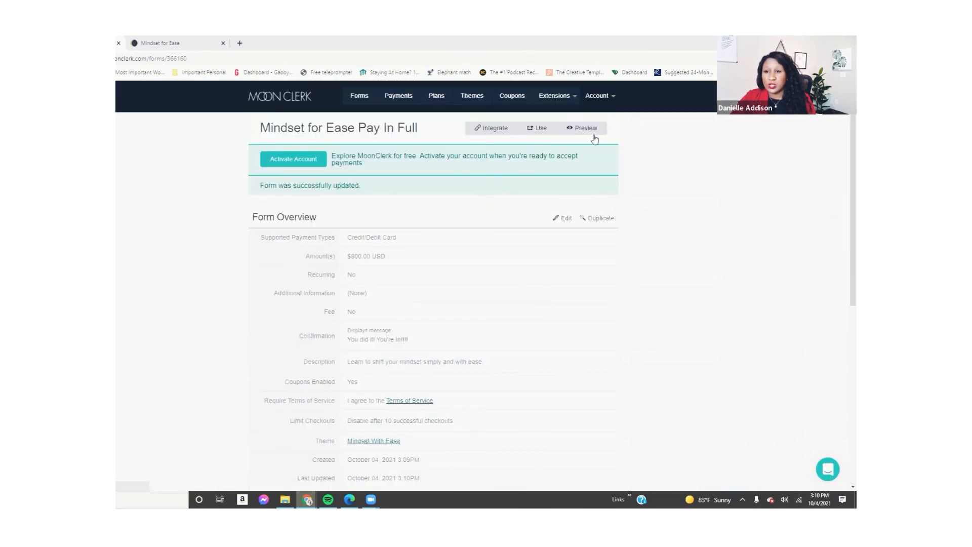
left_click(589, 131)
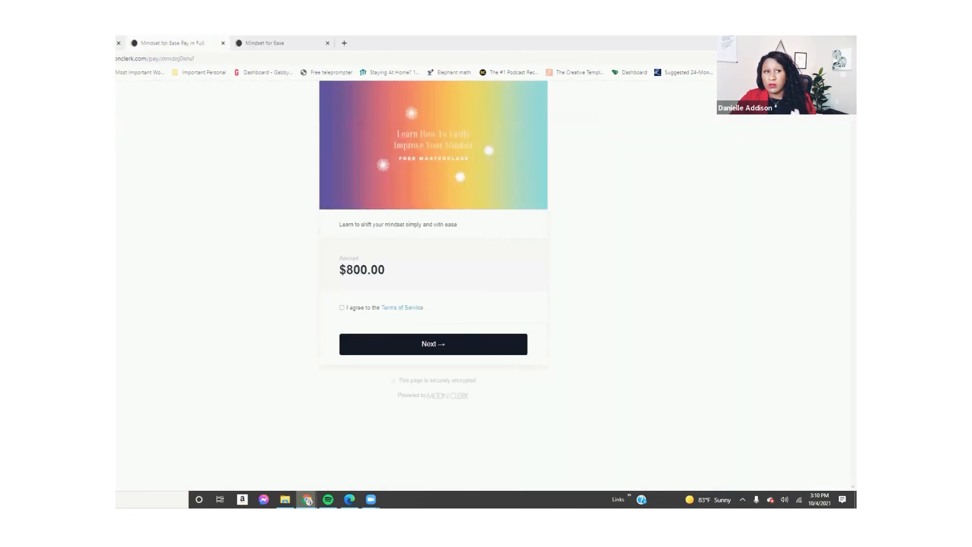
- Return from the checkout preview to the list of payment forms, and view the coupons page
left_click(97, 43)
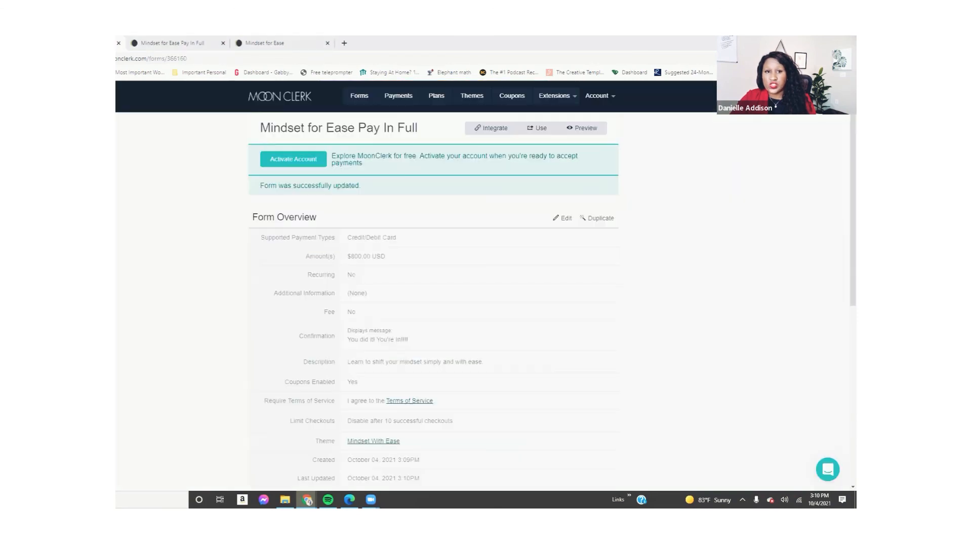
left_click(354, 100)
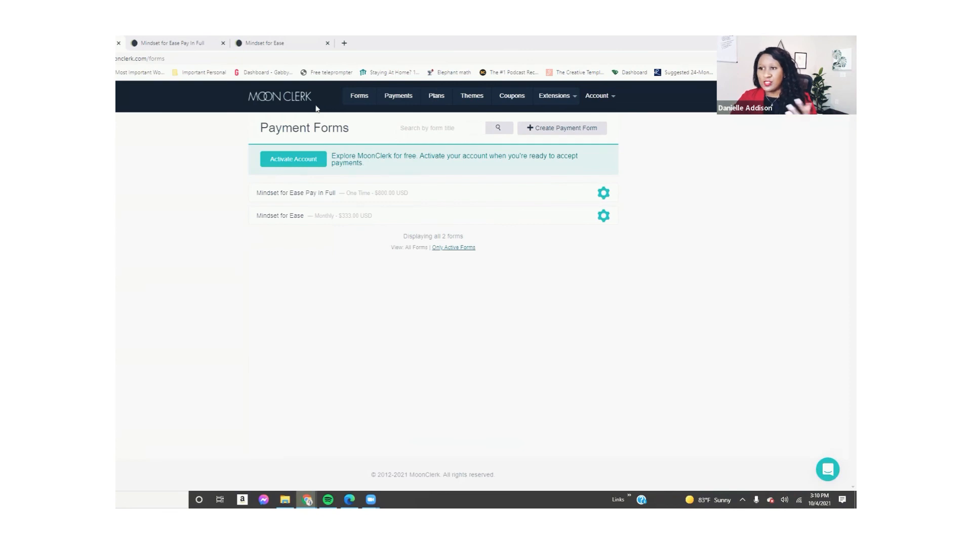
left_click(512, 97)
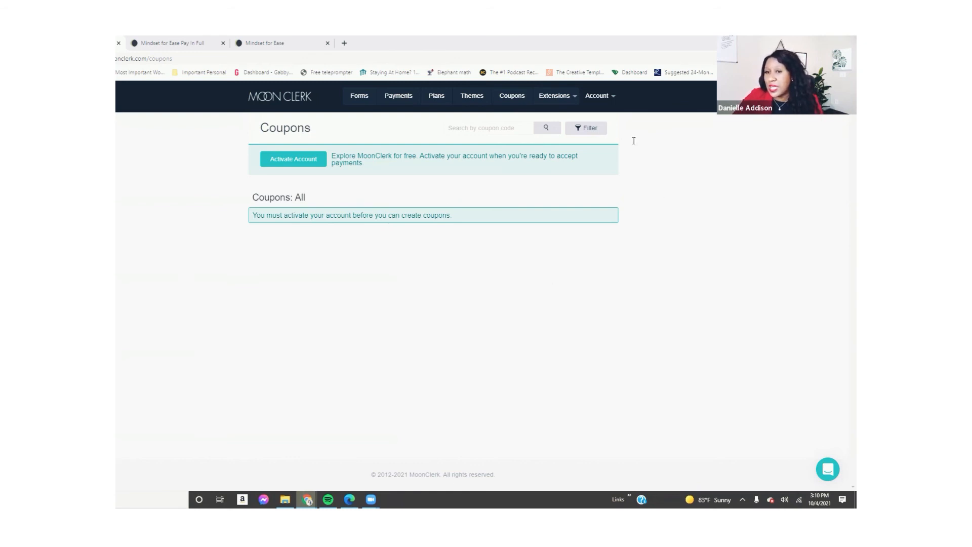
- Open the account settings and look over the available setting categories
left_click(605, 104)
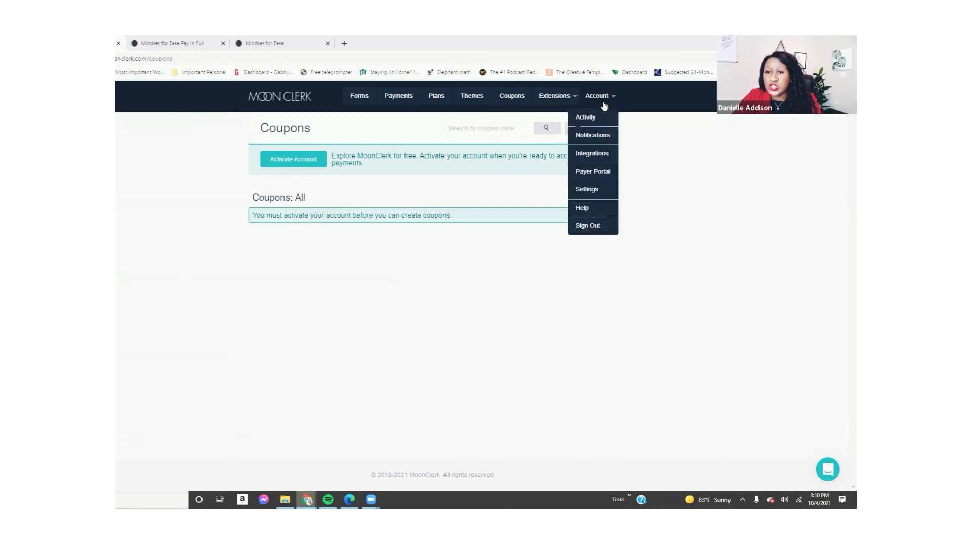
left_click(590, 195)
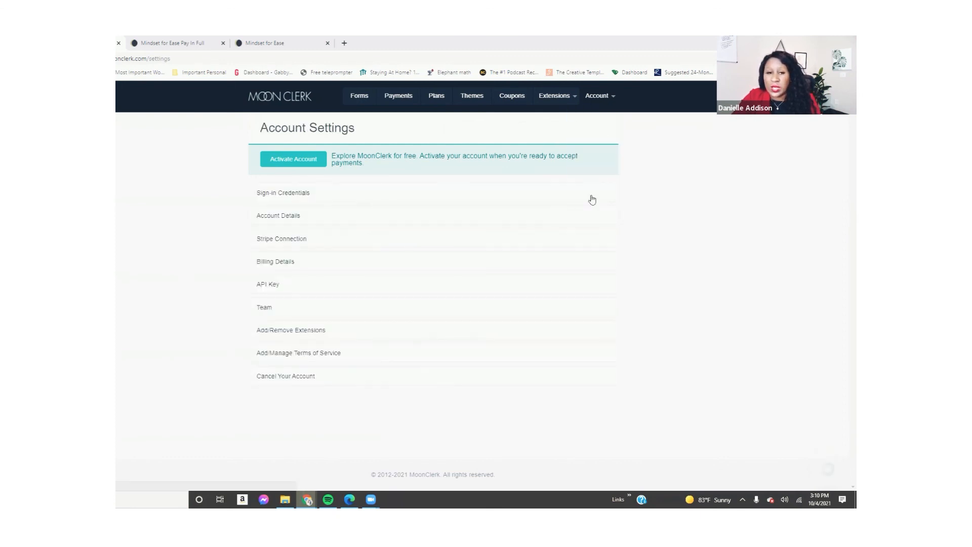
left_click(595, 101)
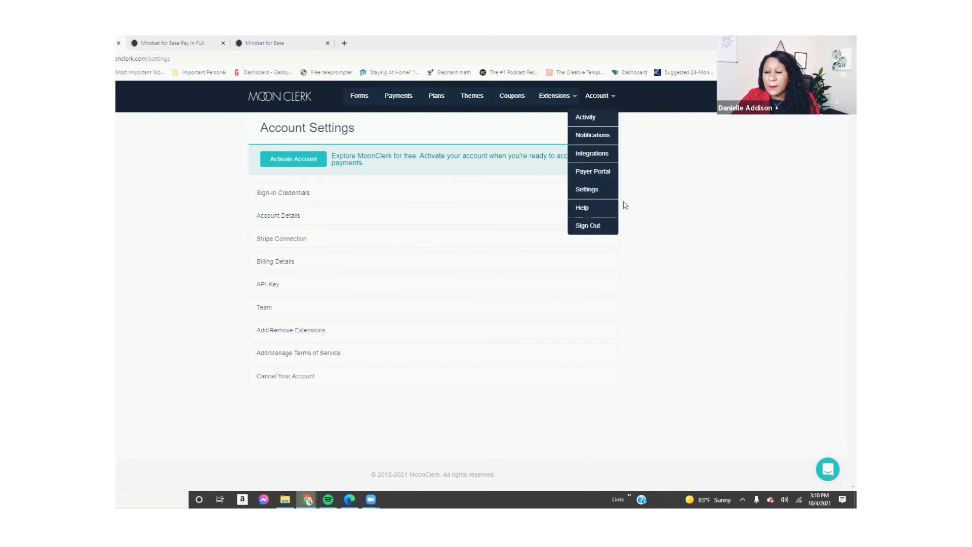
left_click(595, 197)
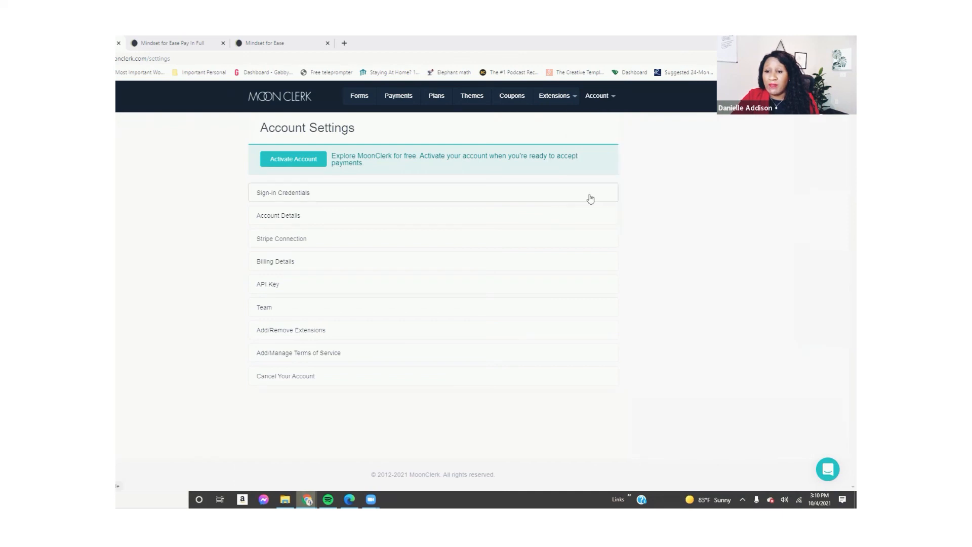
- Review the account notifications sent to the payer and to the MoonClerk account
left_click(595, 103)
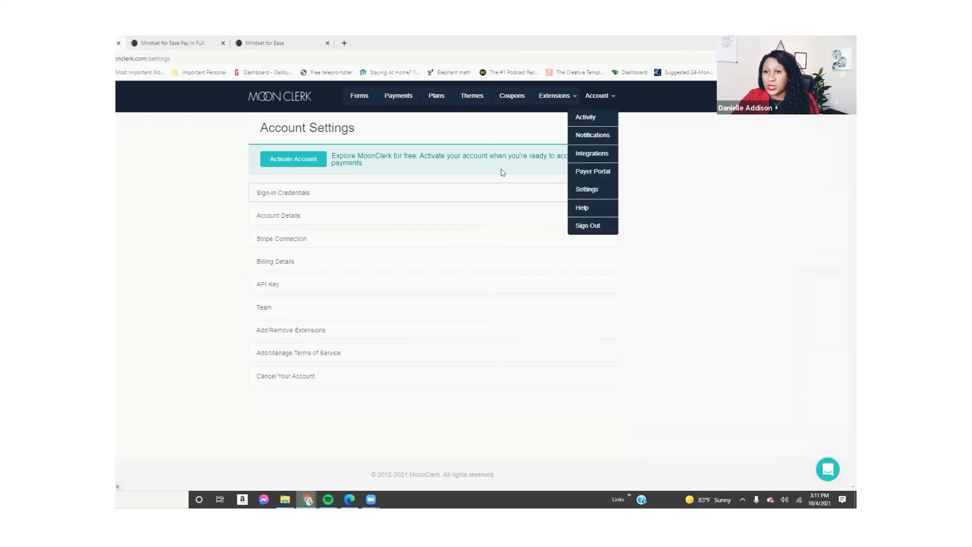
left_click(572, 136)
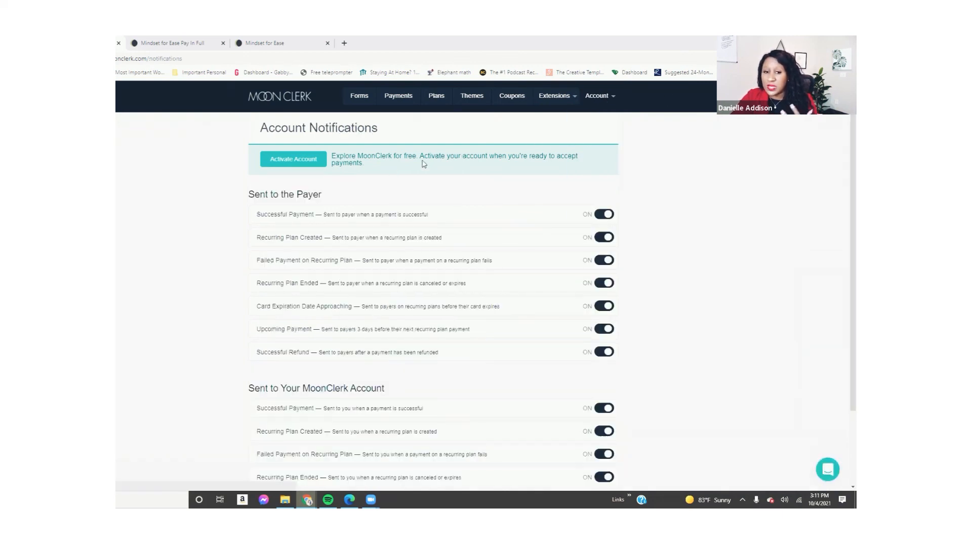
scroll(845, 232, "down", 1)
scroll(845, 231, "down", 2)
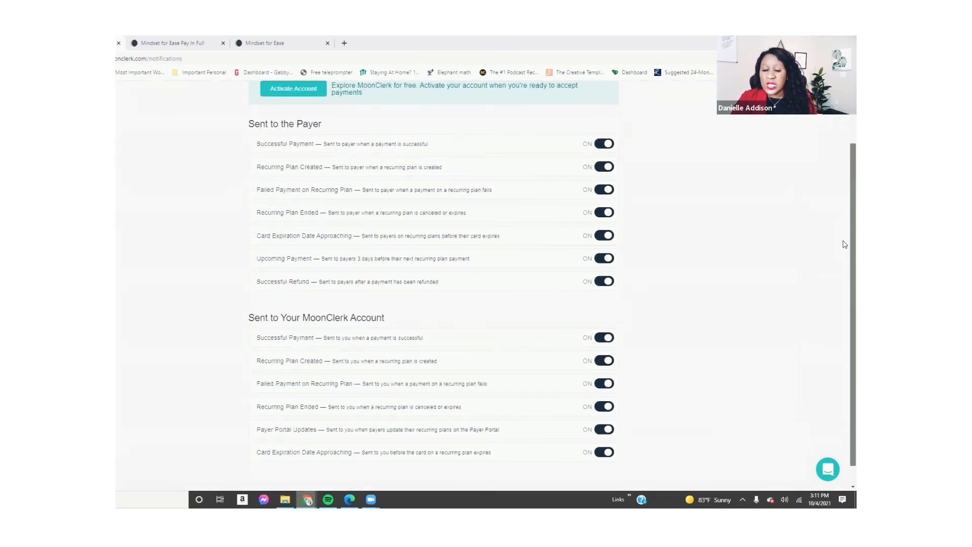
scroll(844, 148, "up", 3)
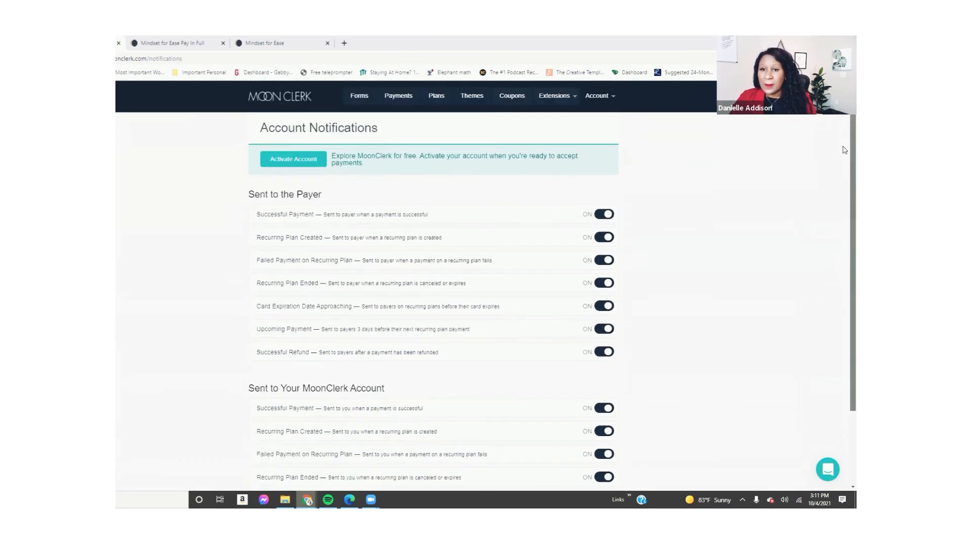